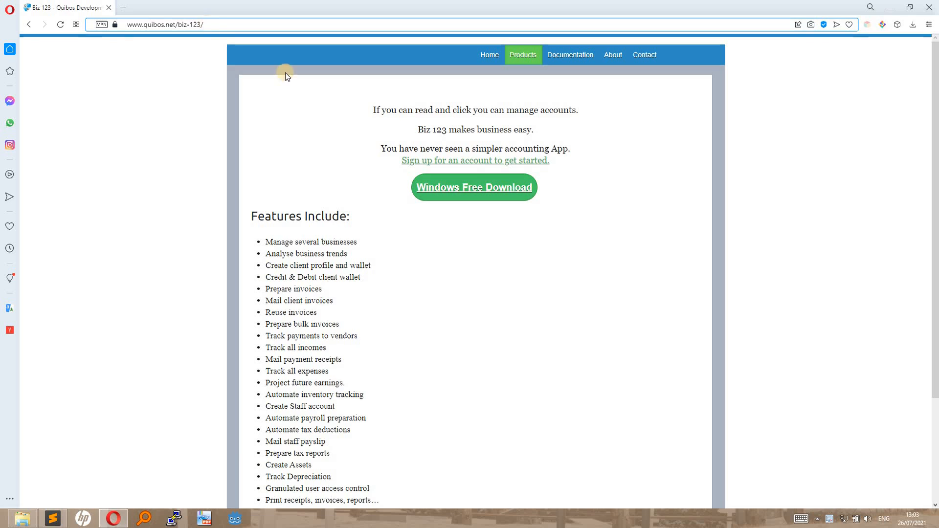
Start the free Biz 123 Windows installer download and open the account sign-up link in a new tab.
{"action": "left_click", "coordinate": [421, 114]}
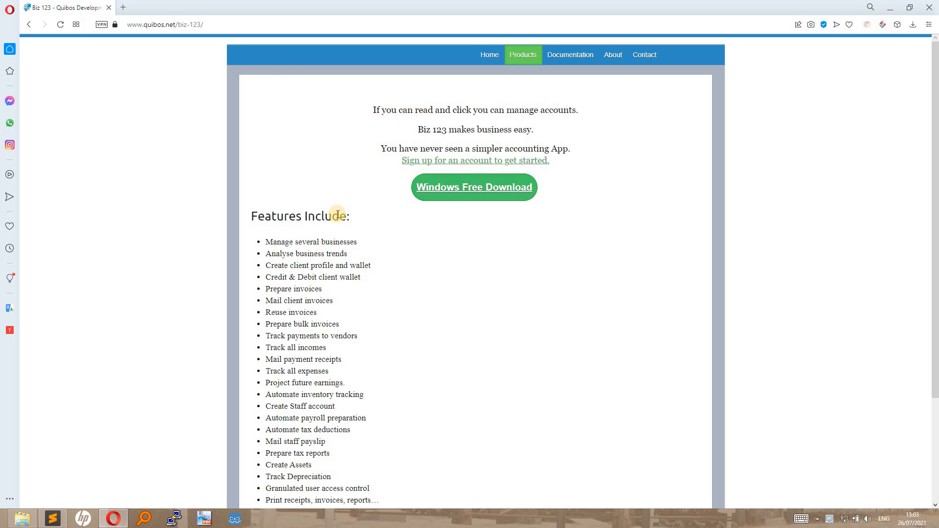
{"action": "scroll", "coordinate": [337, 216], "scroll_direction": "down", "scroll_amount": 3}
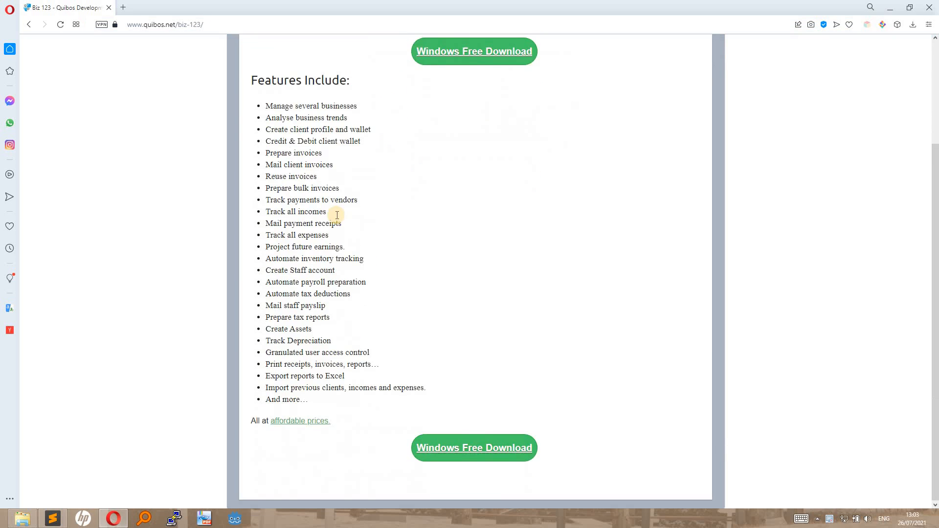
{"action": "scroll", "coordinate": [337, 216], "scroll_direction": "up", "scroll_amount": 3}
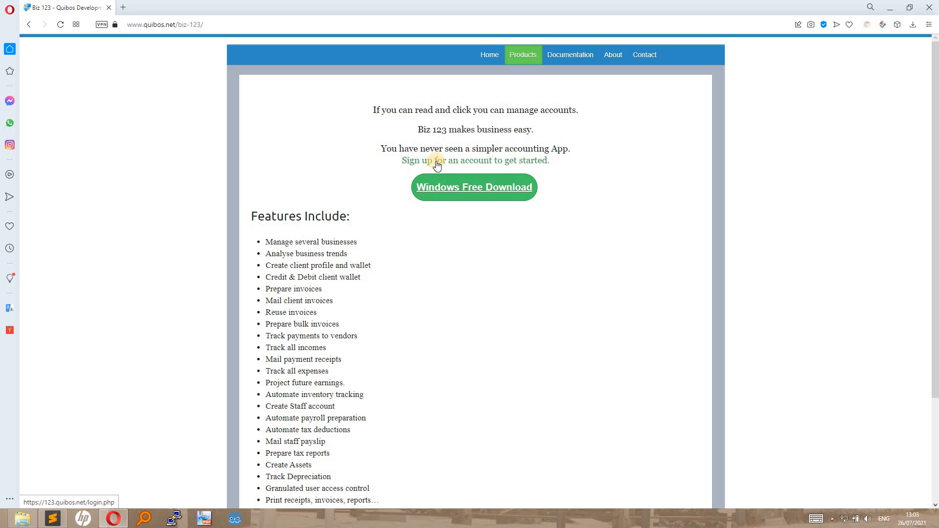
{"action": "left_click", "coordinate": [461, 190]}
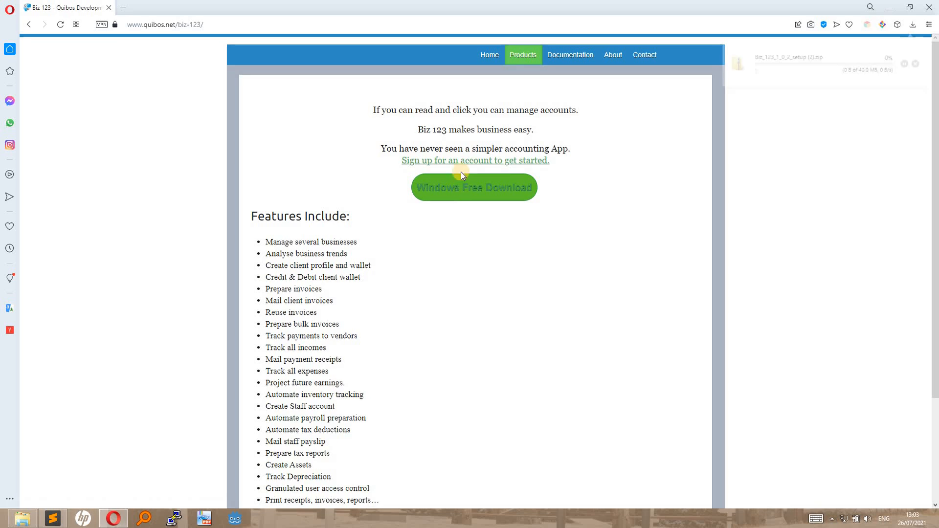
{"action": "left_click", "coordinate": [454, 161]}
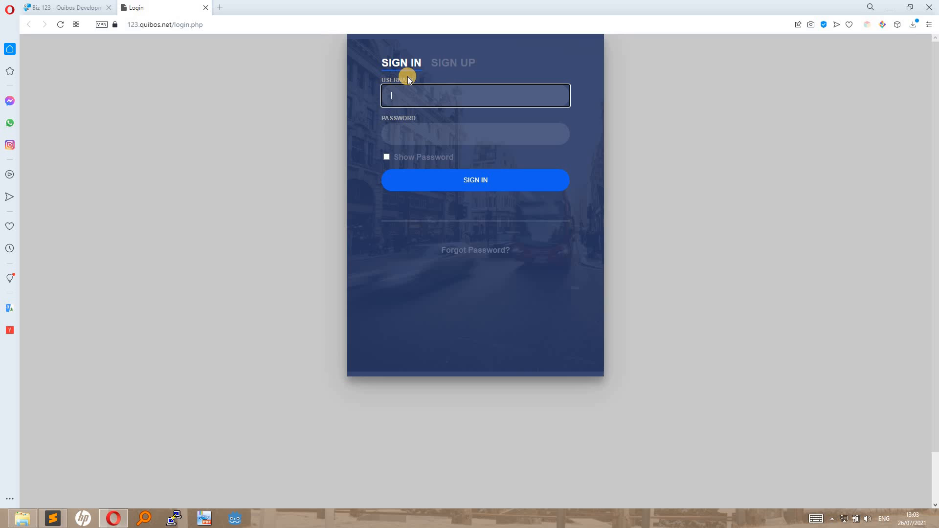
On the SIGN UP form, enter company name 'sample compan', the company address and the contact e-mail.
{"action": "left_click", "coordinate": [447, 62]}
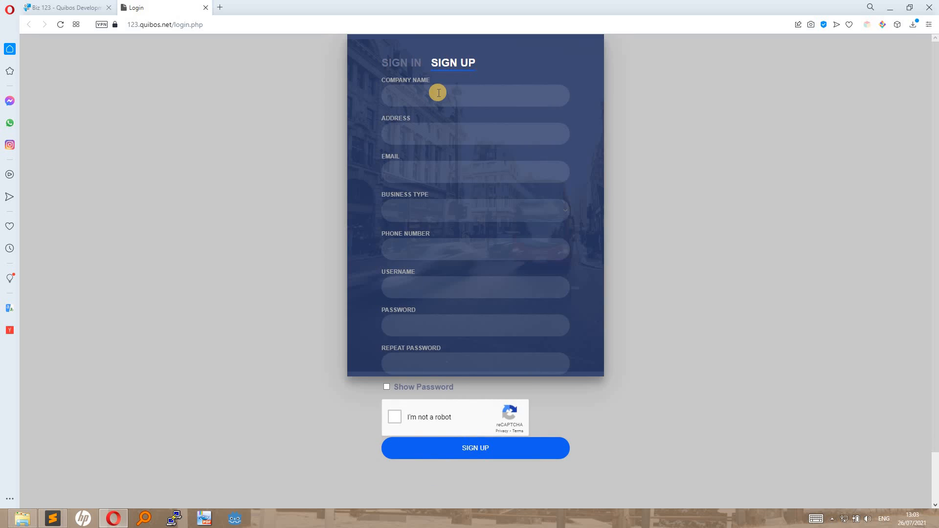
{"action": "left_click", "coordinate": [439, 93]}
{"action": "type", "text": "s"}
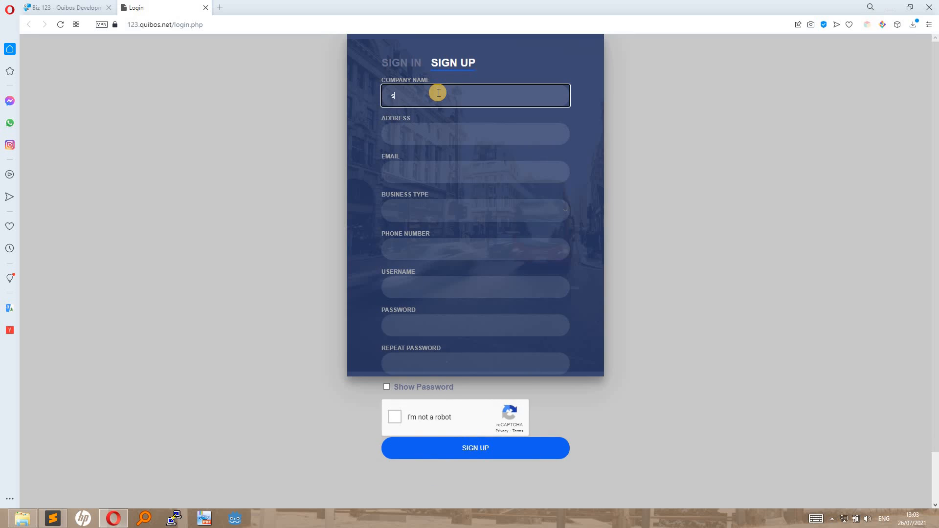
{"action": "type", "text": "ample company"}
{"action": "key", "text": "Tab"}
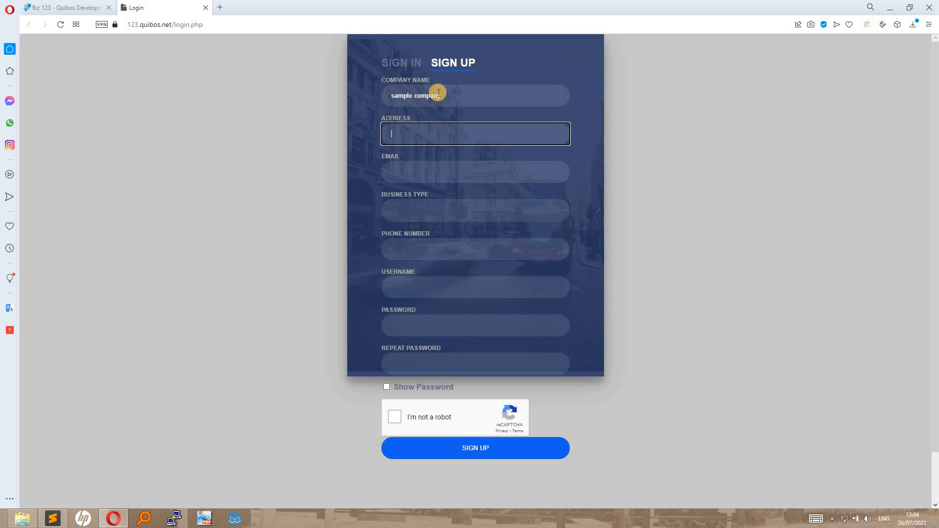
{"action": "type", "text": "sample avenue"}
{"action": "key", "text": "Tab"}
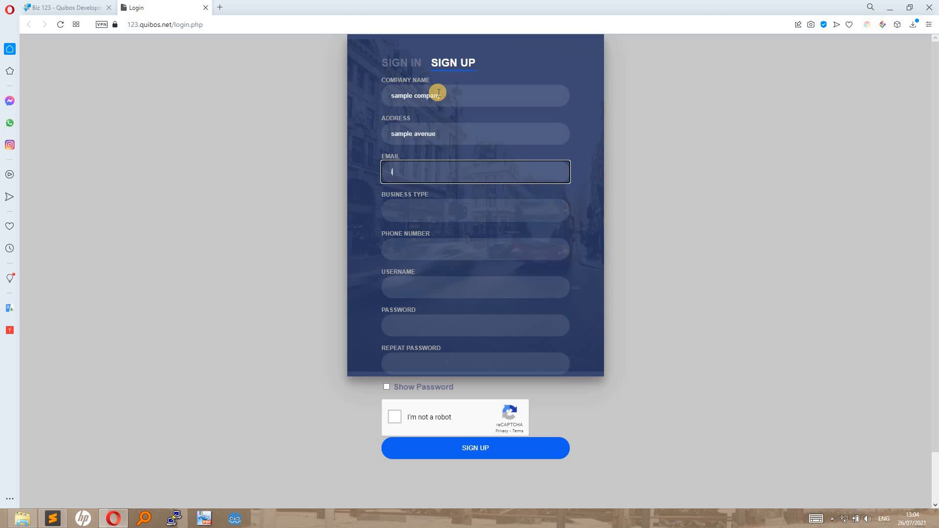
{"action": "type", "text": "info@sample.com"}
{"action": "key", "text": "Tab"}
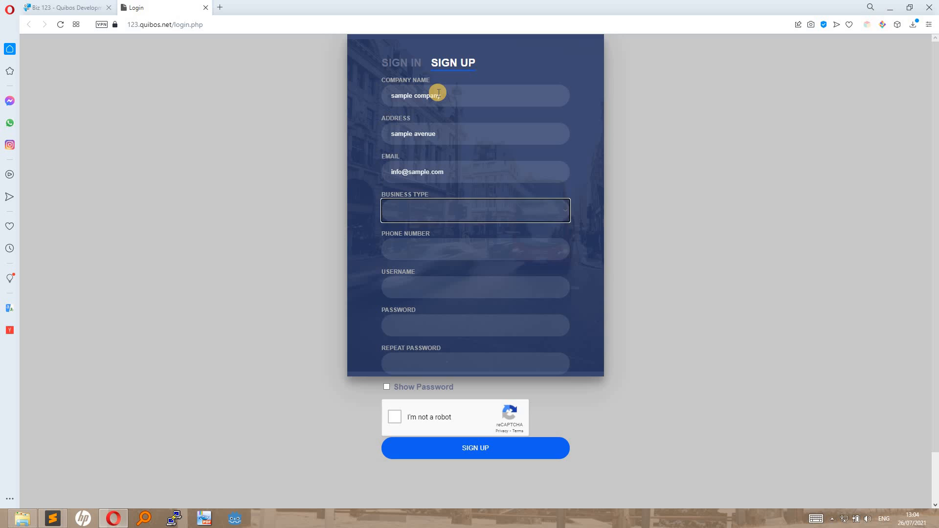
Choose General as business type, then enter the phone number, a username and the password twice.
{"action": "left_click", "coordinate": [563, 211]}
{"action": "left_click", "coordinate": [436, 248]}
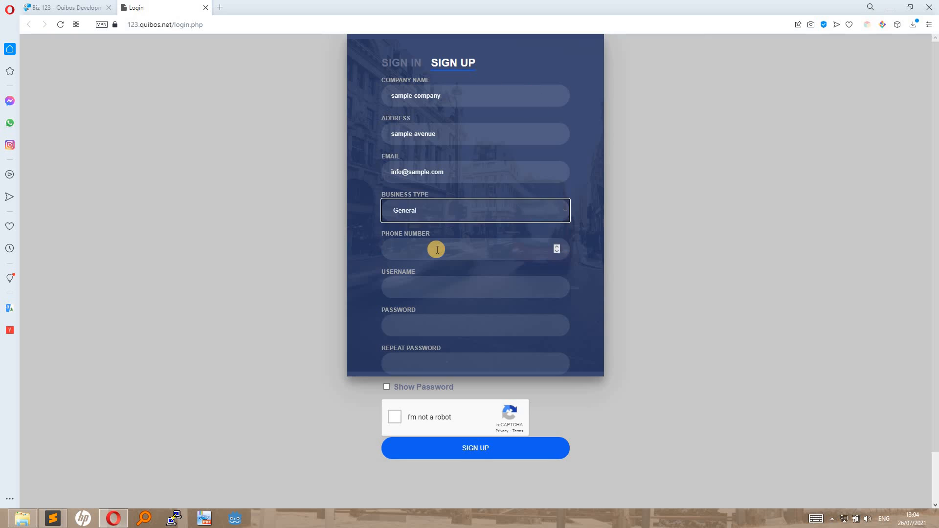
{"action": "left_click", "coordinate": [421, 250]}
{"action": "type", "text": "080"}
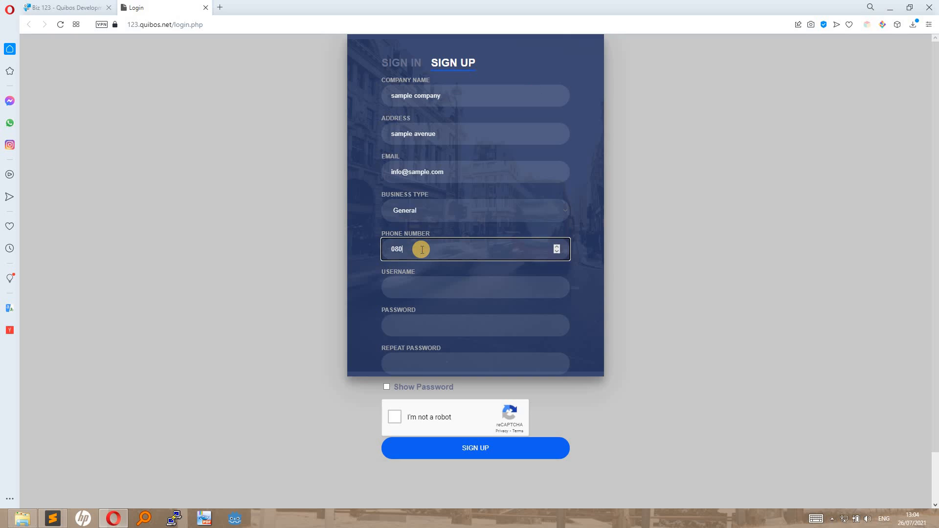
{"action": "type", "text": "80808080"}
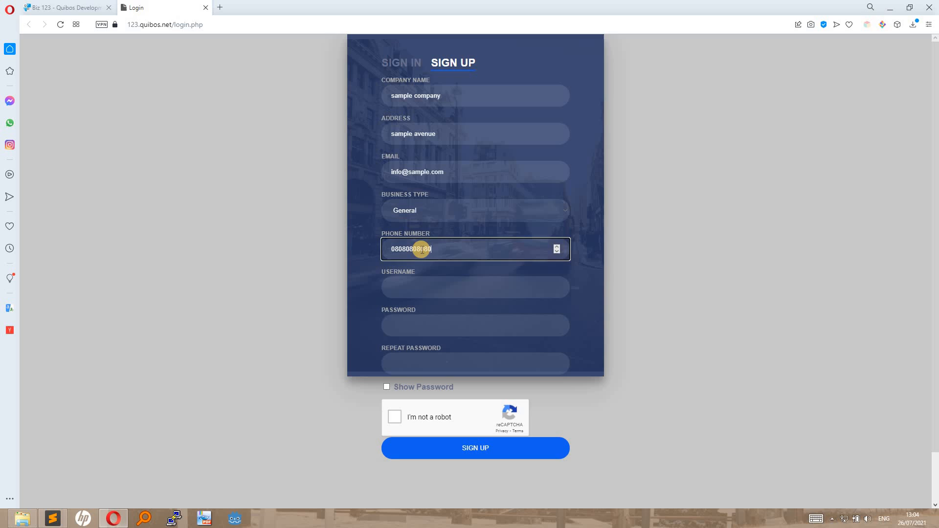
{"action": "left_click", "coordinate": [455, 289]}
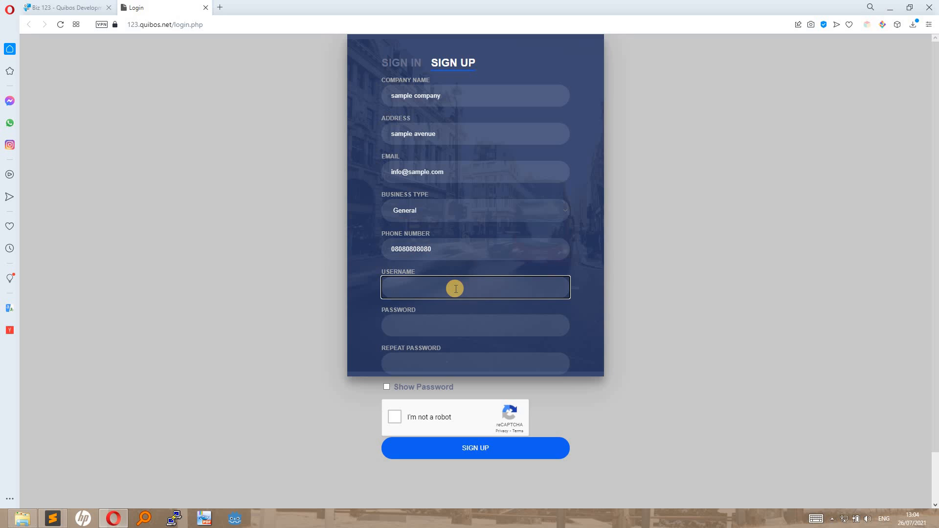
{"action": "type", "text": "sampleuser"}
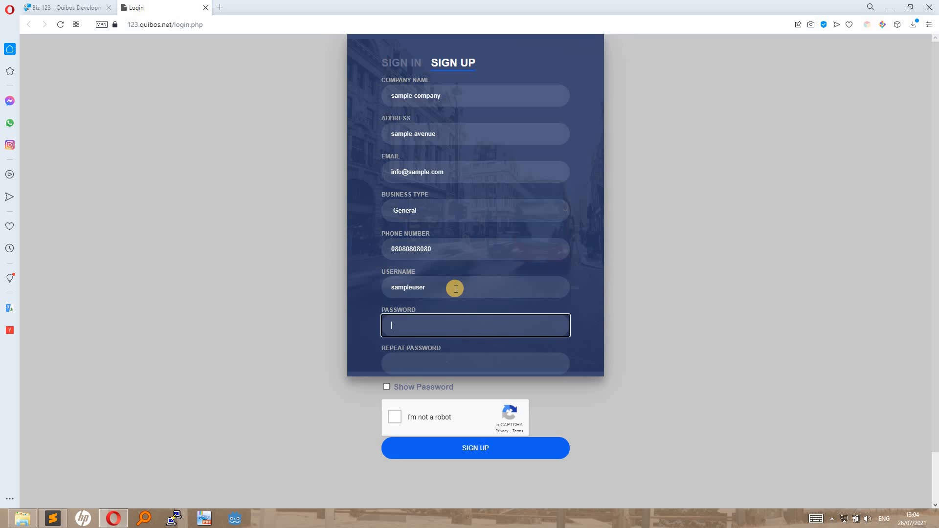
{"action": "key", "text": "Tab"}
{"action": "type", "text": "1234567890"}
{"action": "key", "text": "Tab"}
{"action": "type", "text": "123456"}
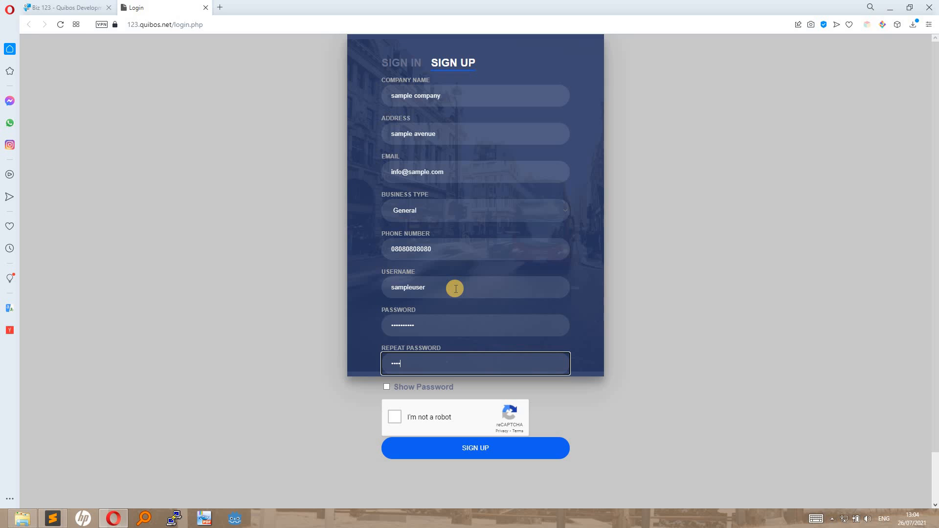
{"action": "type", "text": "7890"}
Pass the reCAPTCHA by selecting the five crosswalk tiles and submit the sign-up.
{"action": "left_click", "coordinate": [394, 418]}
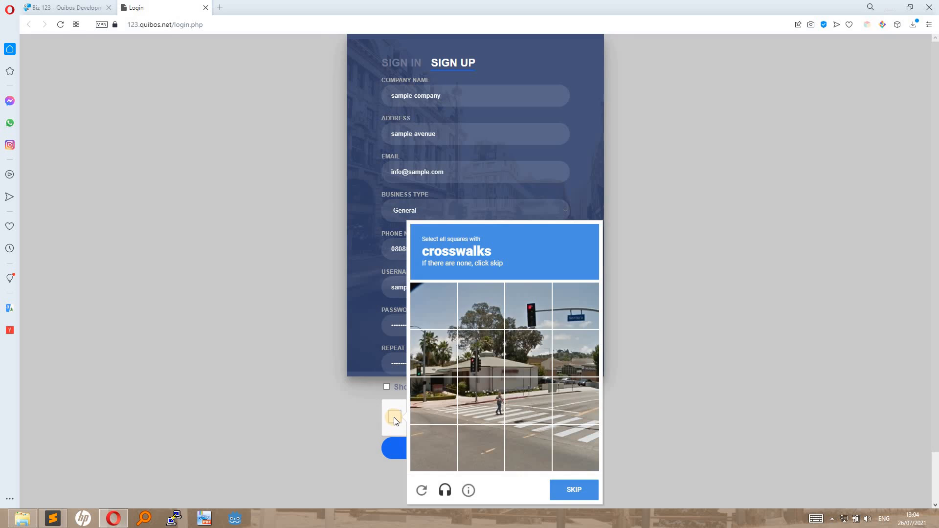
{"action": "left_click", "coordinate": [441, 409]}
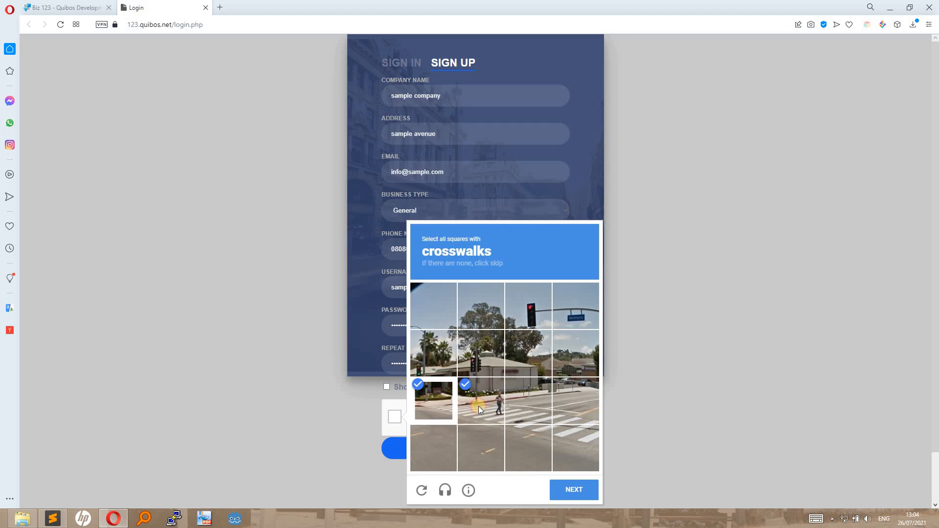
{"action": "left_click", "coordinate": [565, 417]}
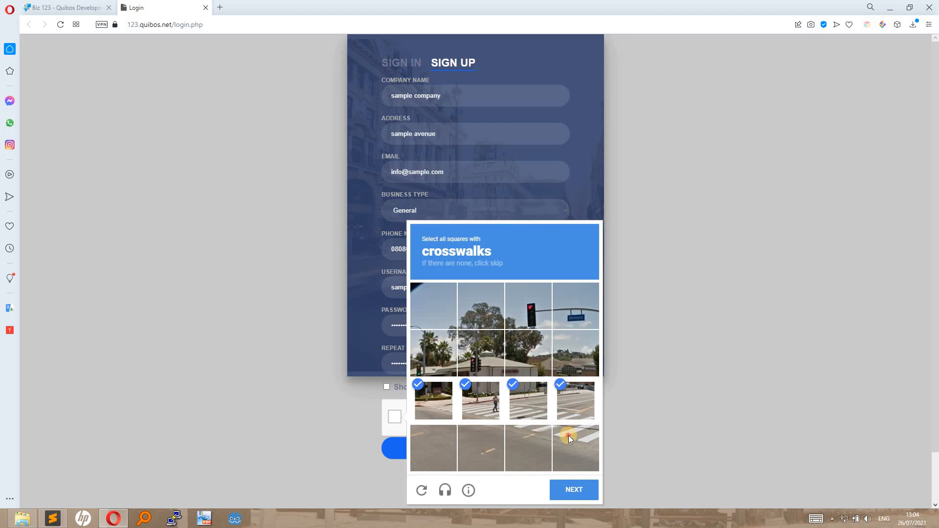
{"action": "left_click", "coordinate": [568, 435]}
{"action": "left_click", "coordinate": [538, 436]}
{"action": "left_click", "coordinate": [576, 490]}
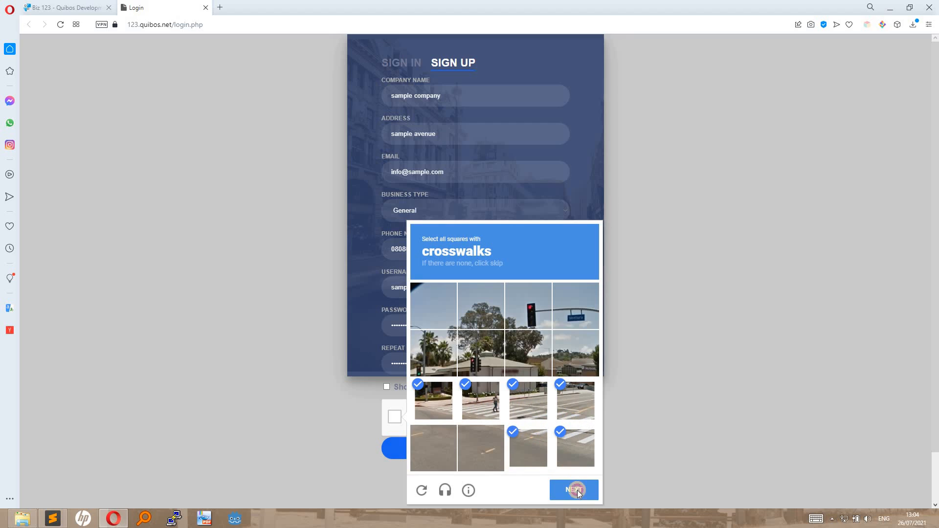
{"action": "left_click", "coordinate": [459, 447]}
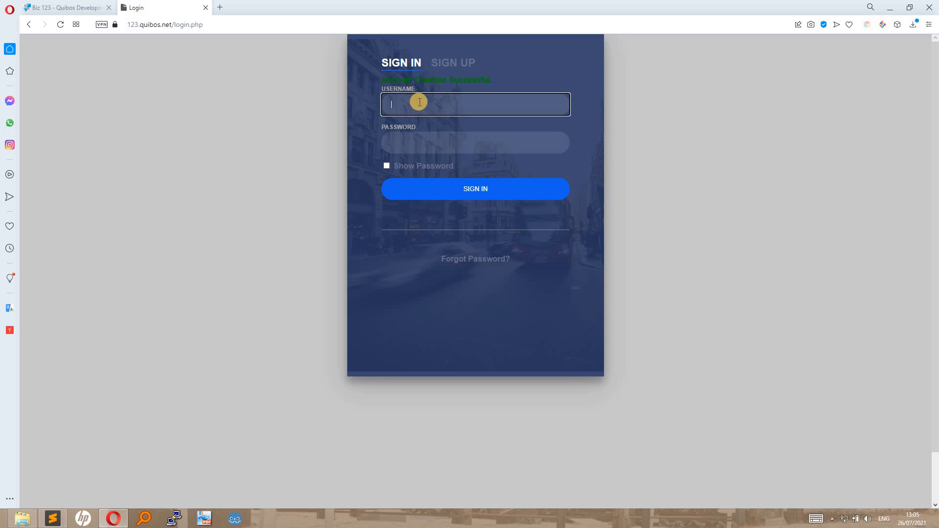
Sign in to the new account with its username and password.
{"action": "type", "text": "sampleuser"}
{"action": "key", "text": "Tab"}
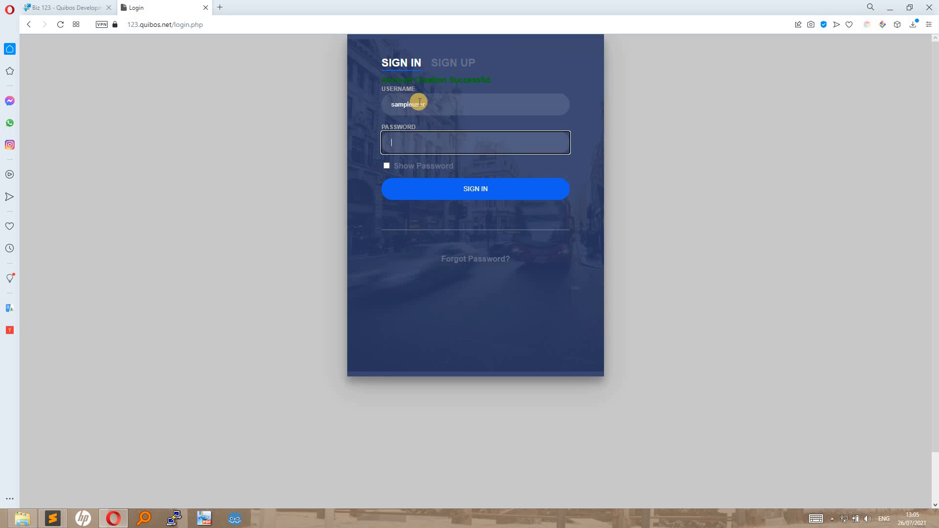
{"action": "type", "text": "••••••••••"}
{"action": "key", "text": "Return"}
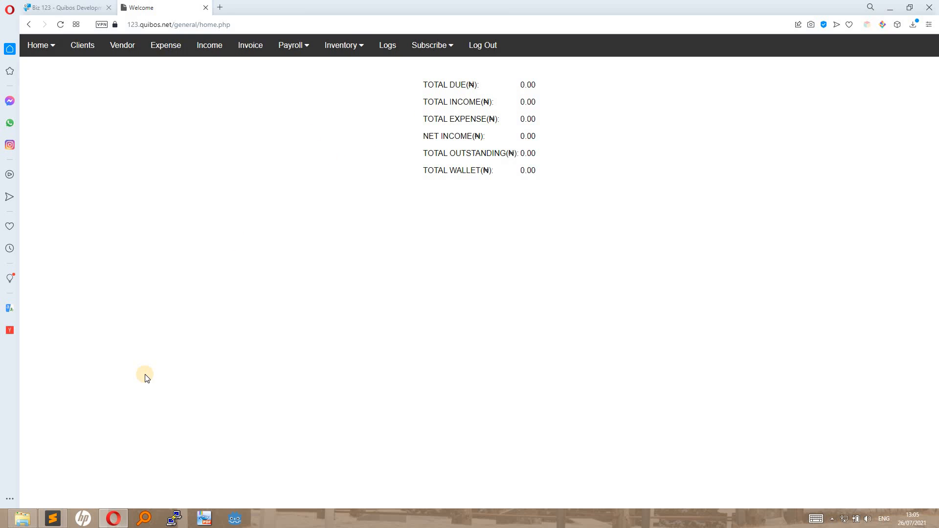
Open the downloaded Biz 123 setup zip from the Desktop in File Explorer.
{"action": "left_click", "coordinate": [28, 520]}
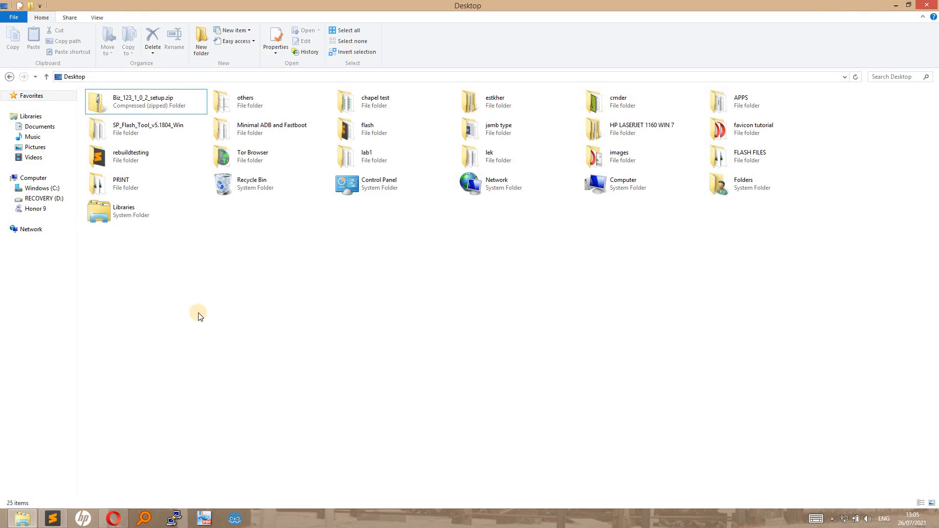
{"action": "left_click", "coordinate": [157, 104]}
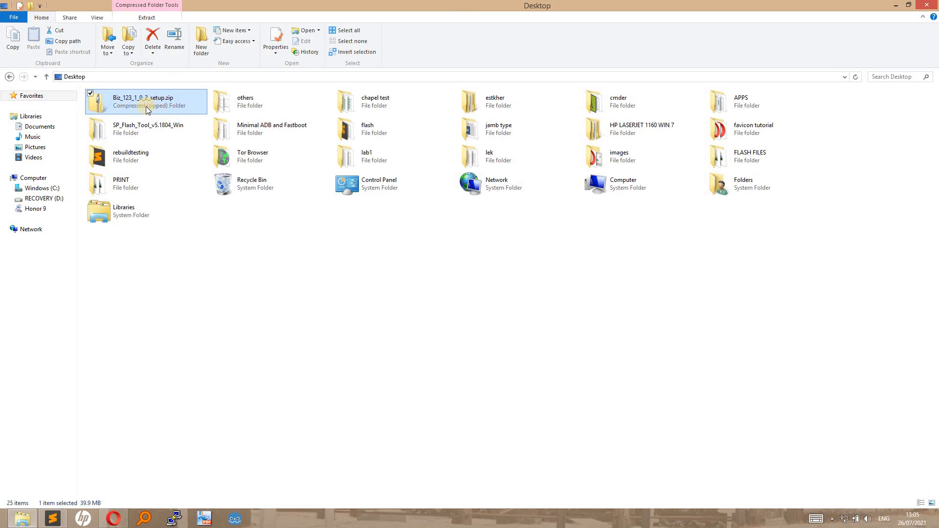
{"action": "double_click", "coordinate": [151, 103]}
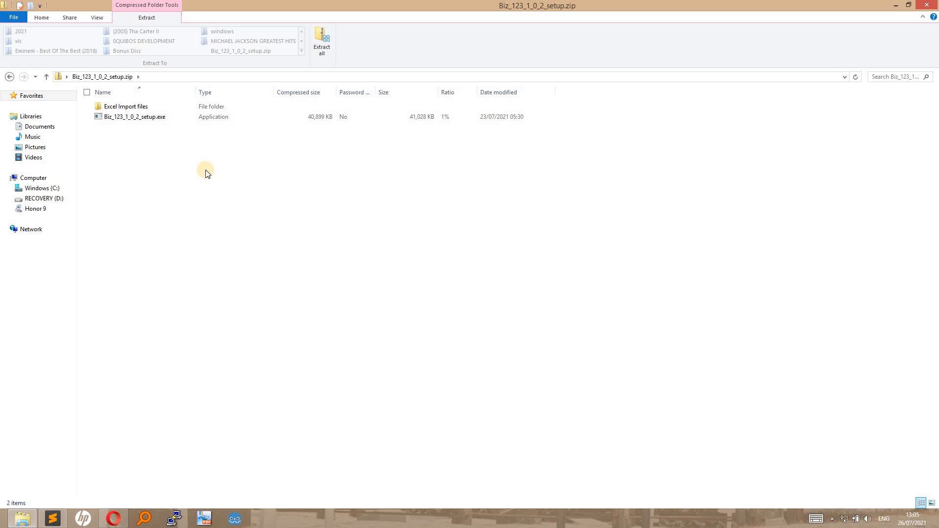
Extract the zip and open the extracted Biz_123_1_0_2_setup folder on the Desktop.
{"action": "left_click", "coordinate": [323, 39]}
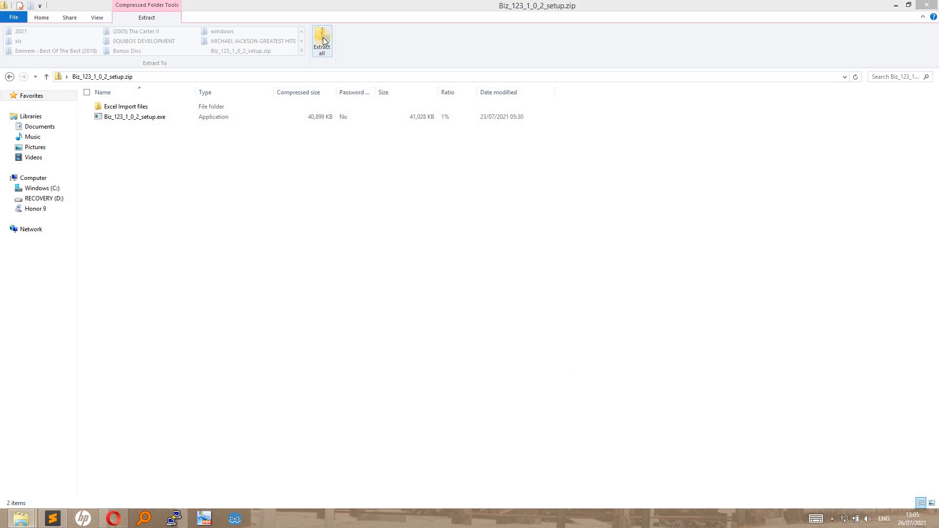
{"action": "left_click", "coordinate": [560, 364]}
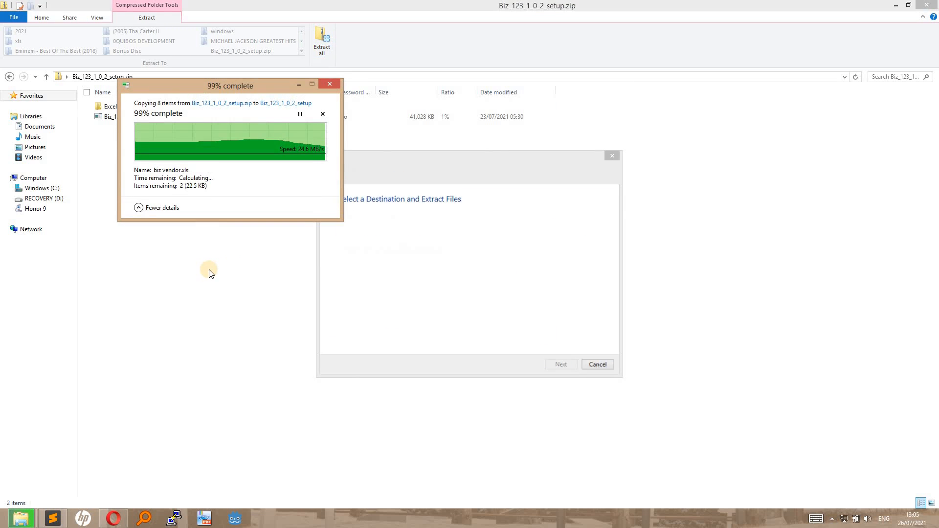
{"action": "left_click", "coordinate": [9, 77]}
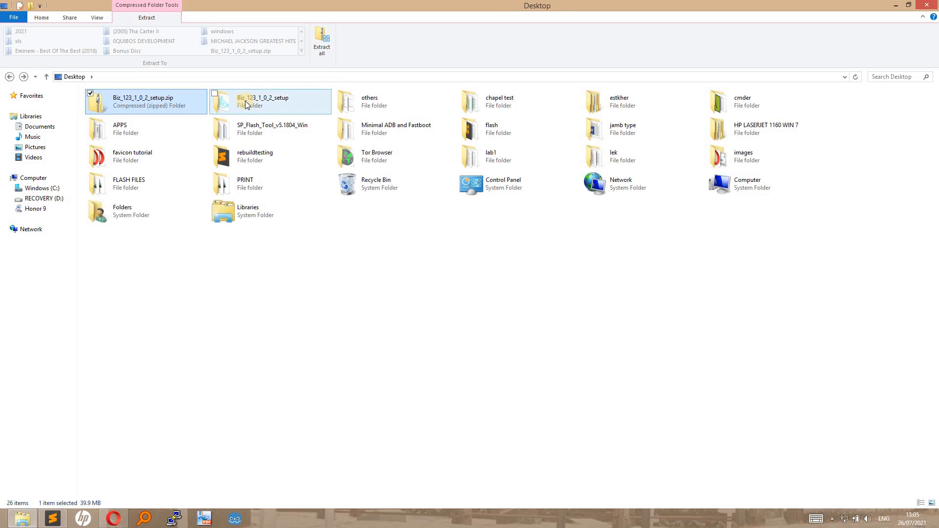
{"action": "double_click", "coordinate": [259, 102]}
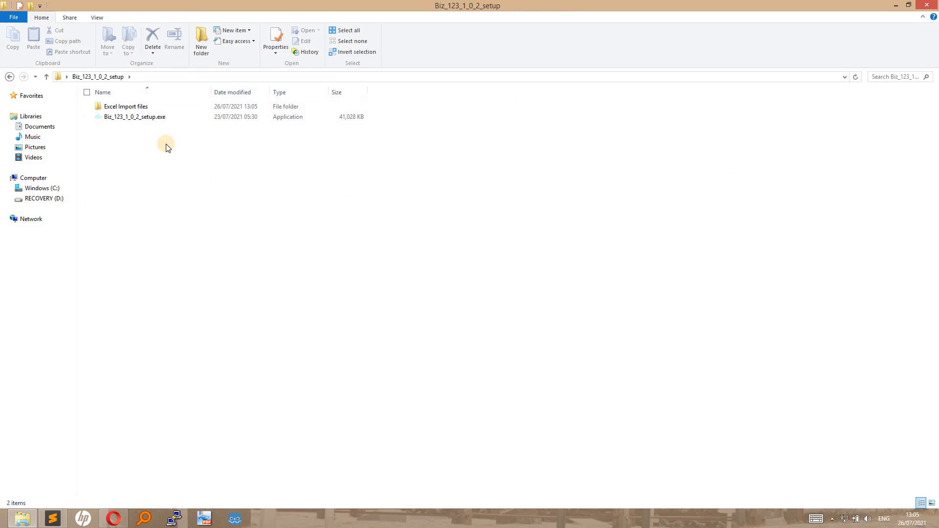
Install Biz 123 accepting the licence, keeping the desktop shortcut, with readMe and Launch ticked at Finish.
{"action": "left_click", "coordinate": [130, 119]}
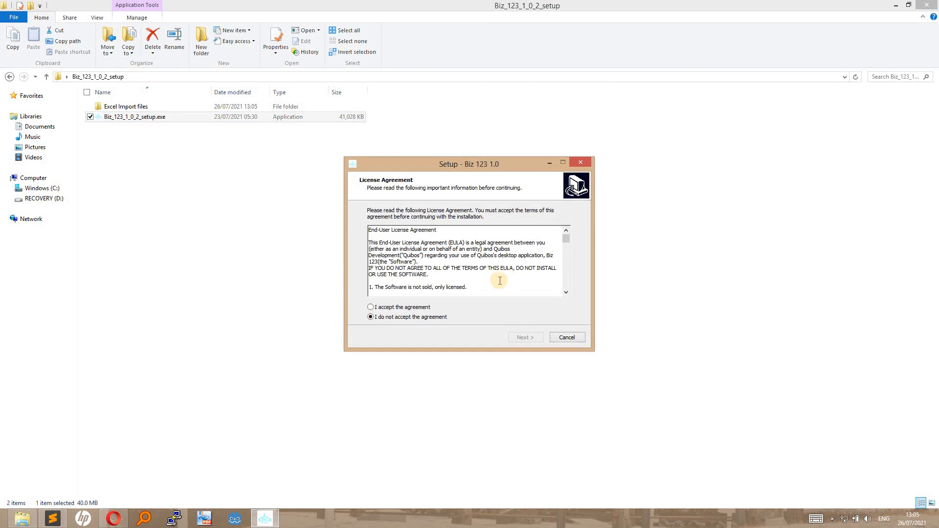
{"action": "left_click", "coordinate": [390, 309]}
{"action": "left_click", "coordinate": [523, 338]}
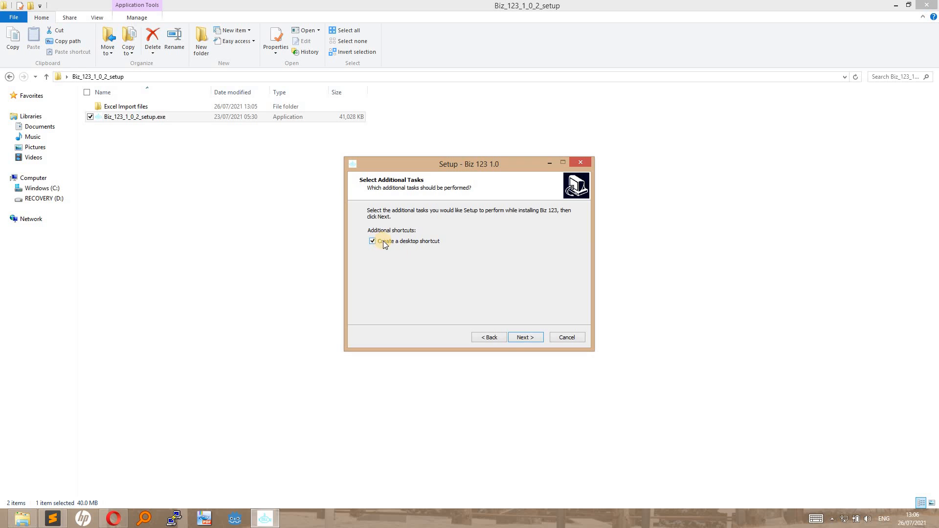
{"action": "left_click", "coordinate": [523, 337]}
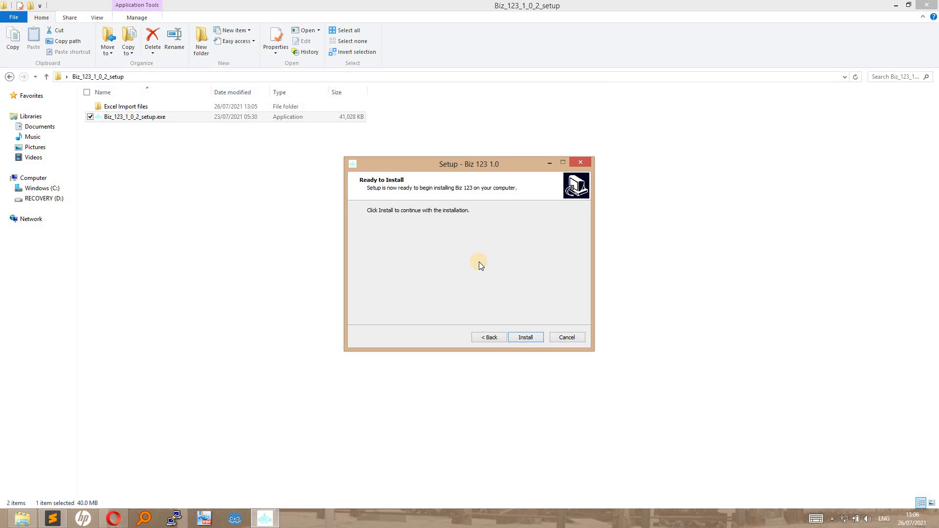
{"action": "left_click", "coordinate": [522, 337]}
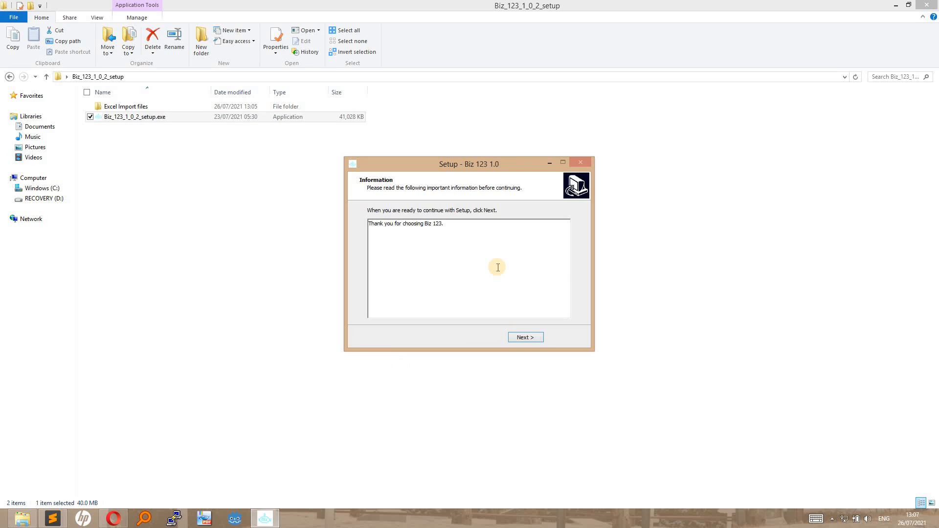
{"action": "left_click", "coordinate": [524, 337]}
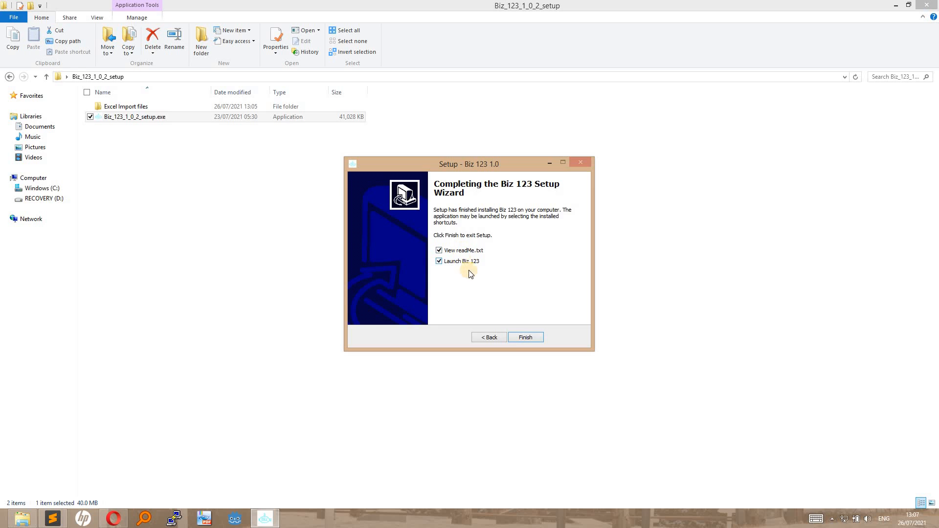
{"action": "left_click", "coordinate": [525, 337]}
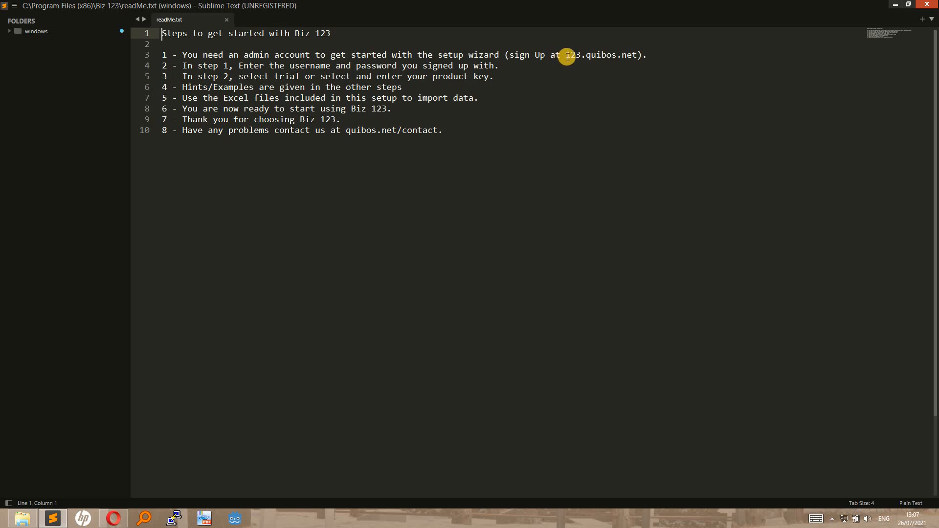
Copy the 123.quibos.net address from line 3 of readMe.txt.
{"action": "left_click_drag", "start_coordinate": [566, 55], "coordinate": [635, 55]}
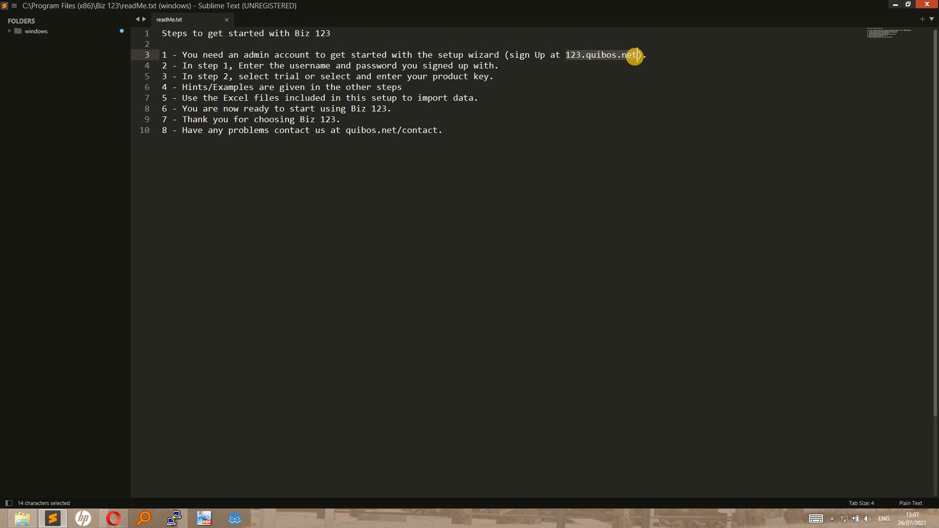
{"action": "key", "text": "ctrl+c"}
{"action": "left_click", "coordinate": [112, 519]}
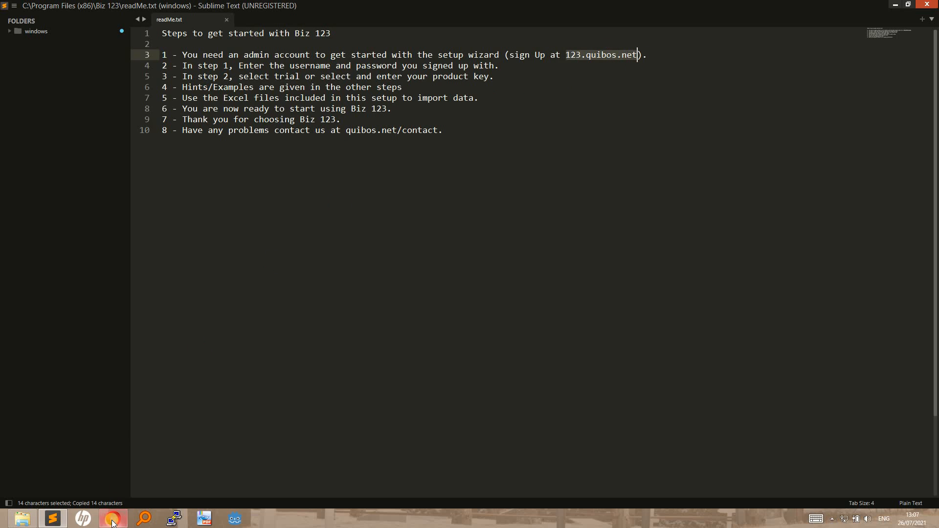
Log out of the web dashboard and load the pasted 123.quibos.net login page.
{"action": "left_click", "coordinate": [483, 44]}
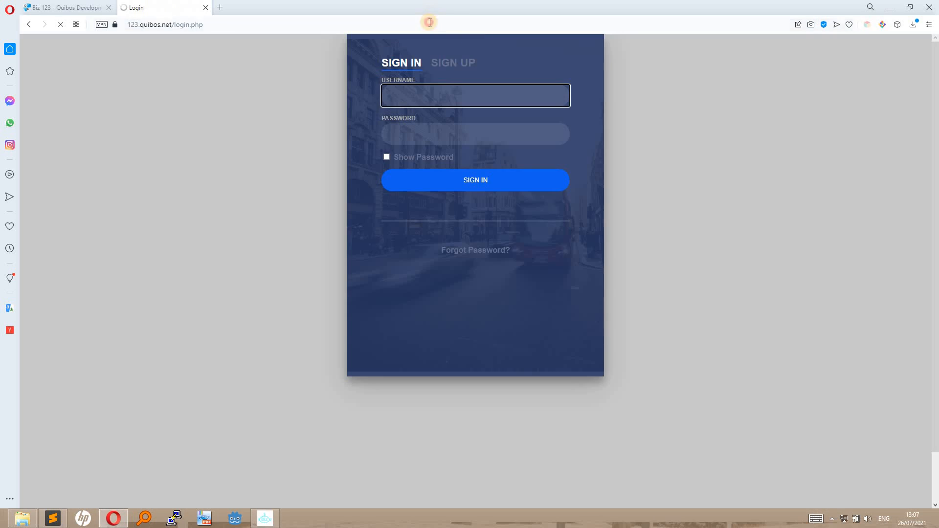
{"action": "left_click", "coordinate": [430, 22]}
{"action": "key", "text": "ctrl+v"}
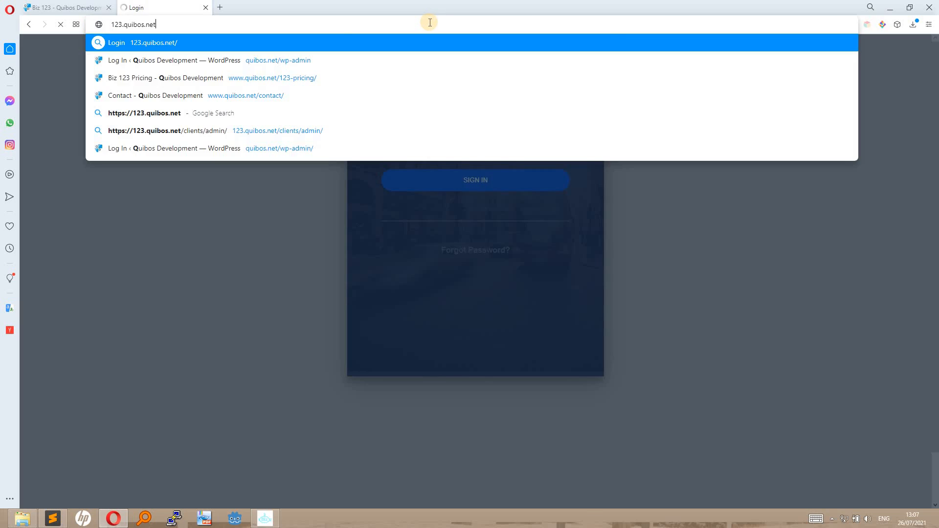
{"action": "key", "text": "Return"}
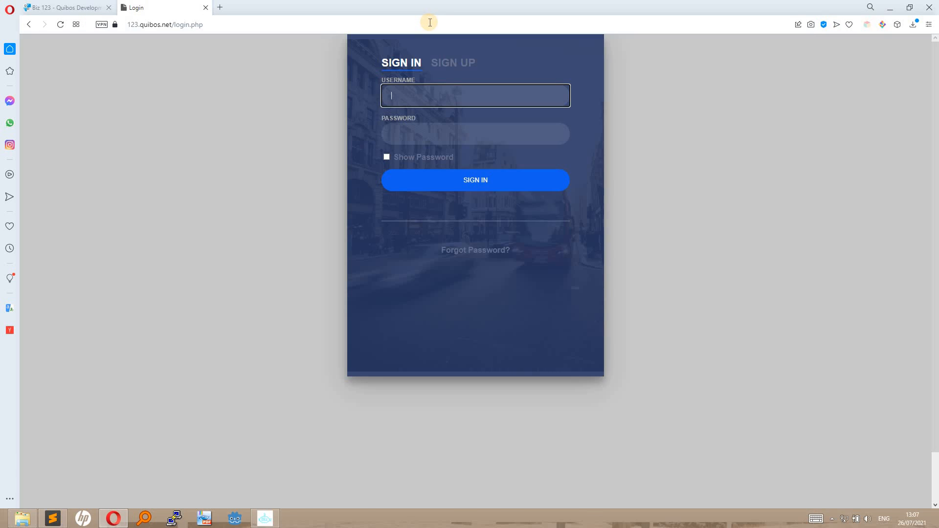
View the sign-up form, then bring the Biz 123 setup wizard to the front.
{"action": "left_click", "coordinate": [447, 64]}
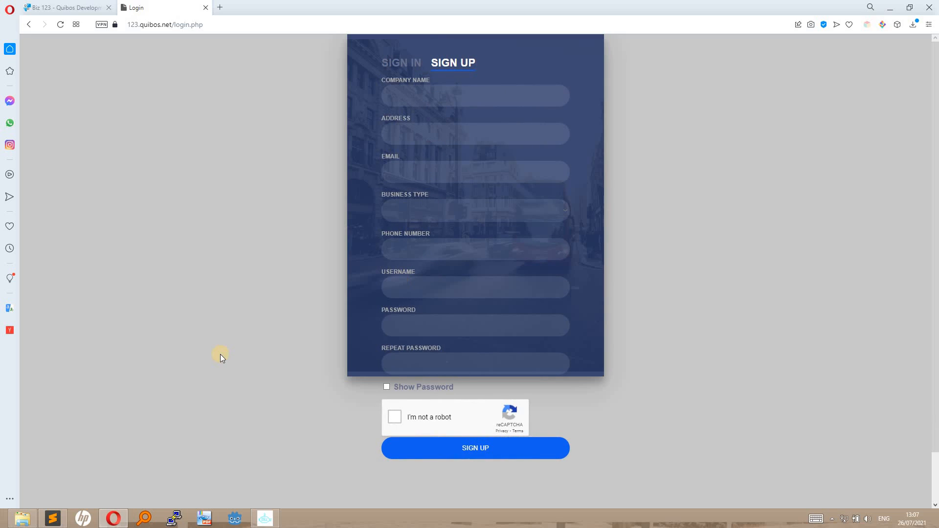
{"action": "left_click", "coordinate": [52, 517]}
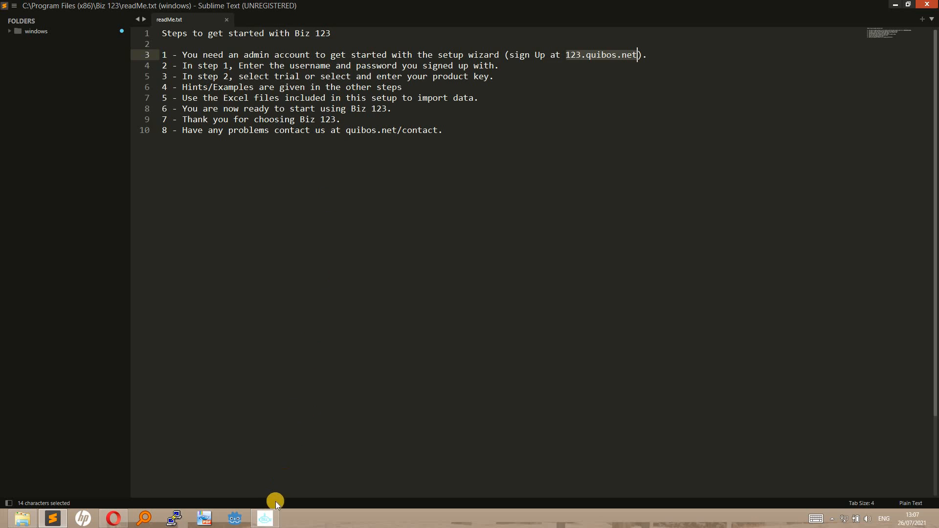
{"action": "left_click", "coordinate": [266, 517]}
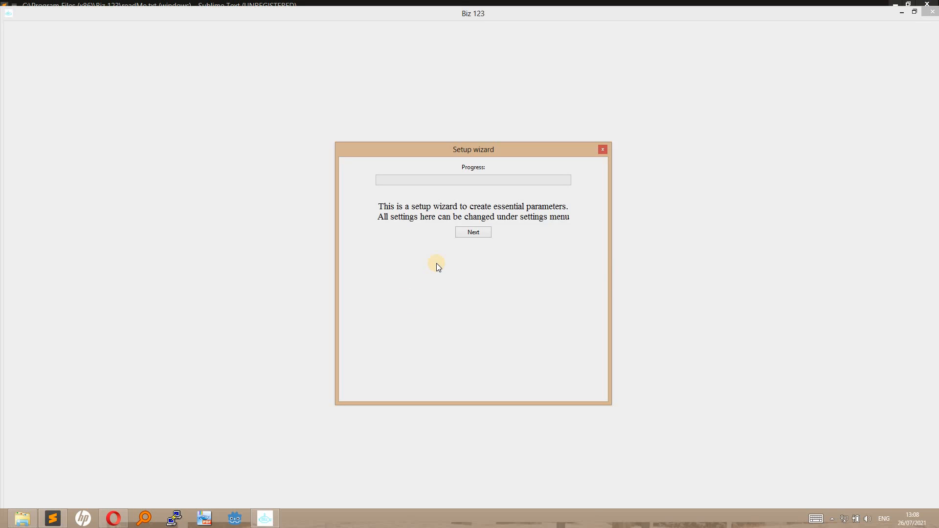
Enter the admin's name plus the online account's username and password, then sync and confirm.
{"action": "left_click", "coordinate": [466, 231]}
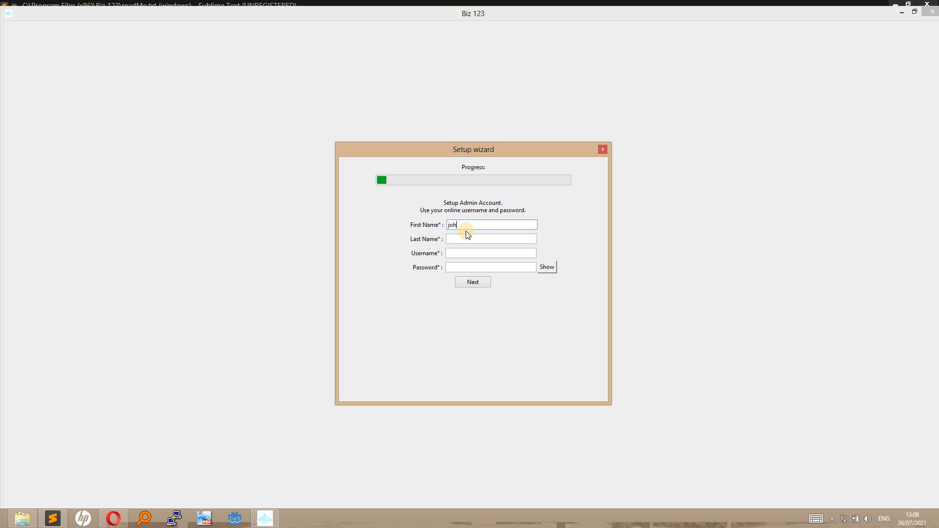
{"action": "key", "text": "Tab"}
{"action": "type", "text": "d"}
{"action": "key", "text": "Tab"}
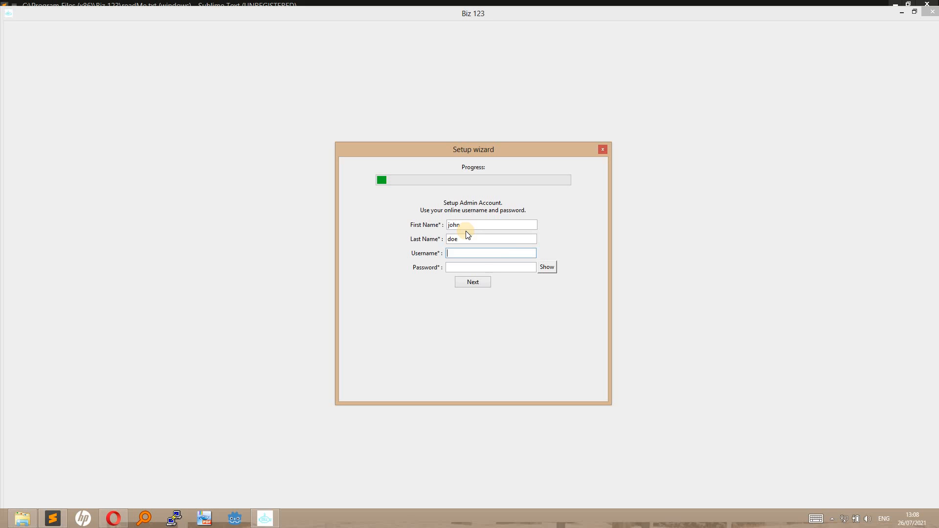
{"action": "type", "text": "sampleuser"}
{"action": "key", "text": "Tab"}
{"action": "type", "text": "*"}
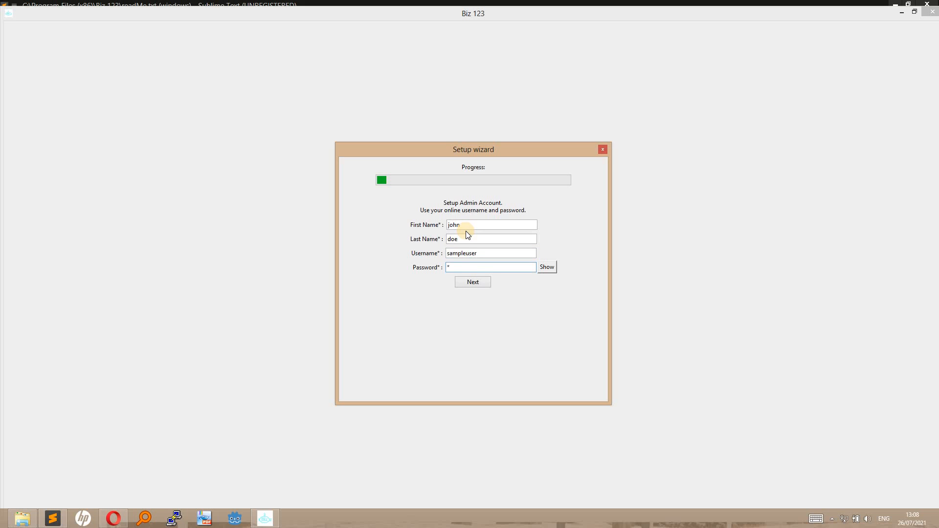
{"action": "type", "text": "*****"}
{"action": "left_click", "coordinate": [473, 283]}
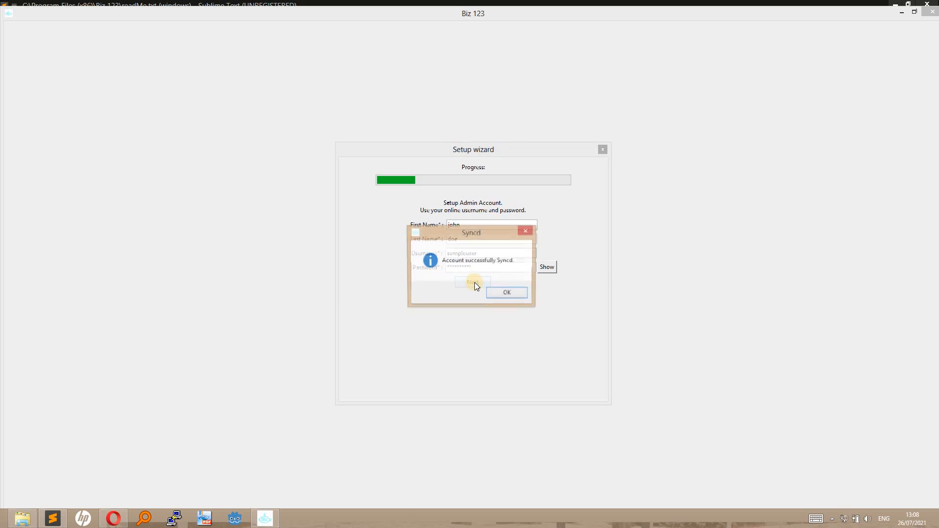
{"action": "left_click", "coordinate": [507, 293]}
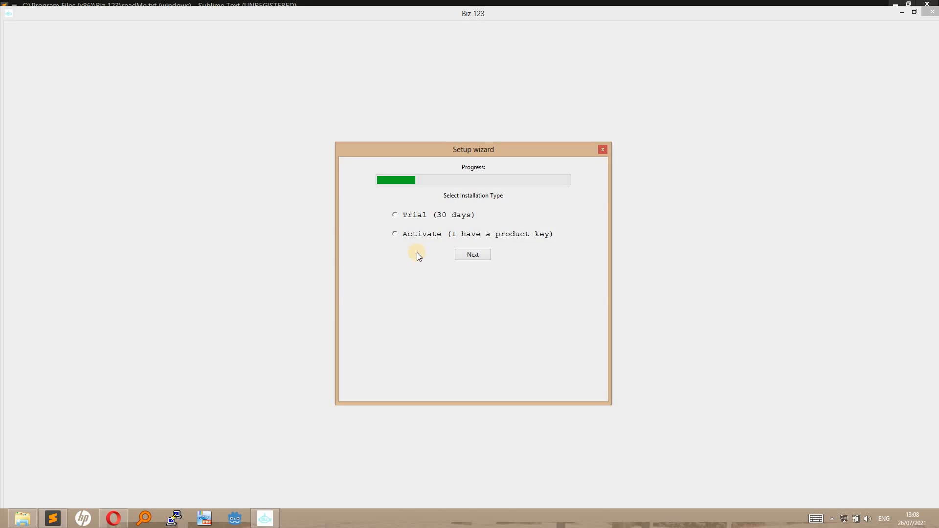
Select Trial (30 days) as the installation type after briefly trying Activate.
{"action": "left_click", "coordinate": [409, 233]}
{"action": "left_click", "coordinate": [443, 248]}
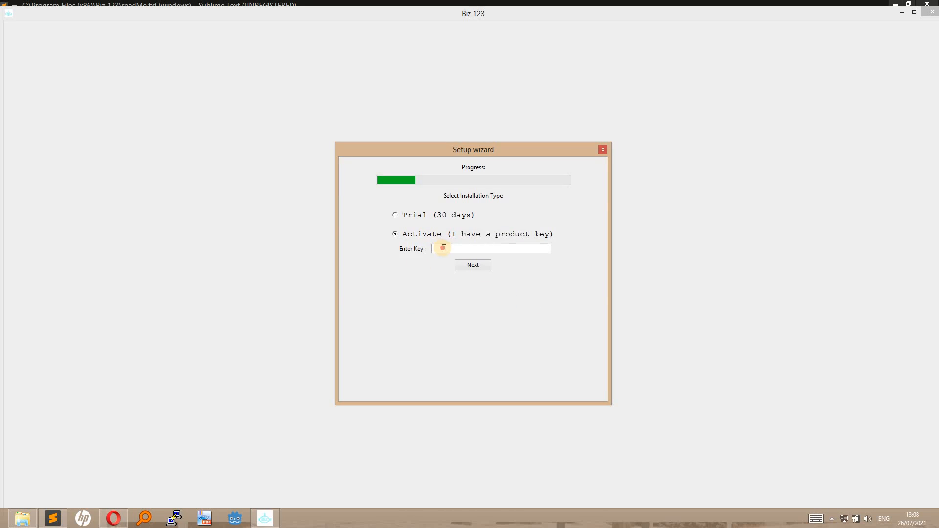
{"action": "left_click", "coordinate": [396, 216]}
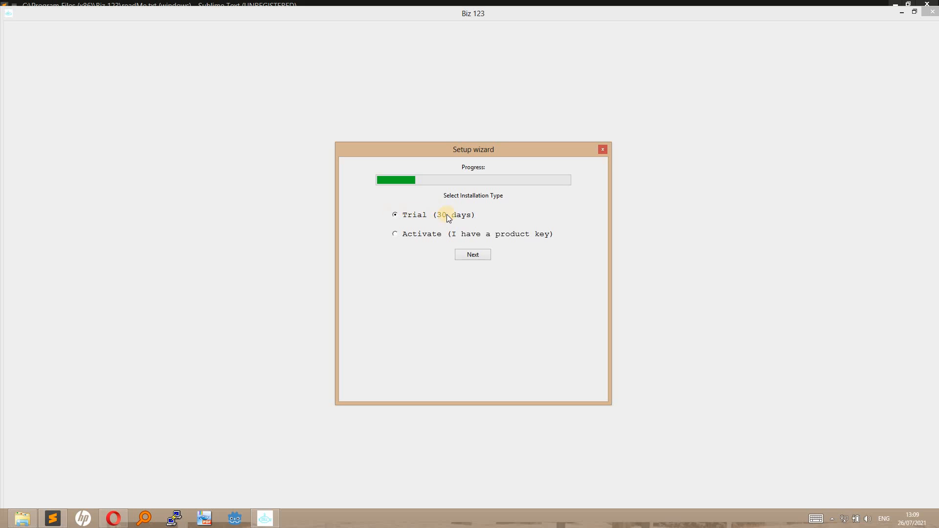
Enter company name 'Sample comp' and the company e-mail in the company details form.
{"action": "left_click", "coordinate": [467, 255]}
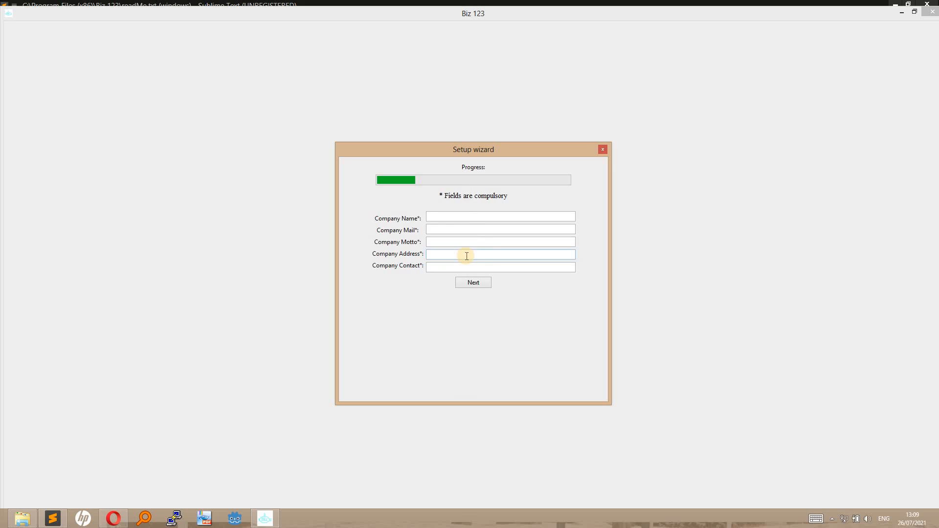
{"action": "left_click", "coordinate": [442, 216]}
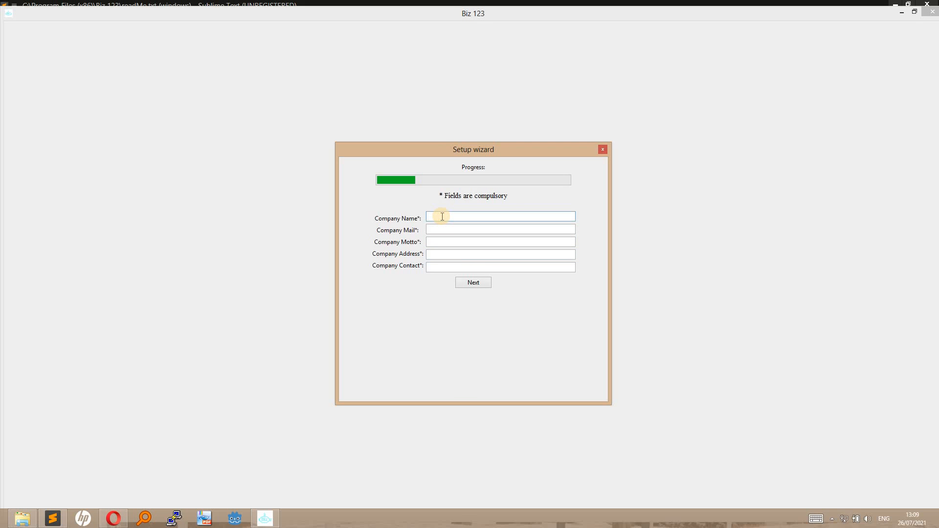
{"action": "type", "text": "Sample company"}
{"action": "key", "text": "Tab"}
{"action": "type", "text": "info"}
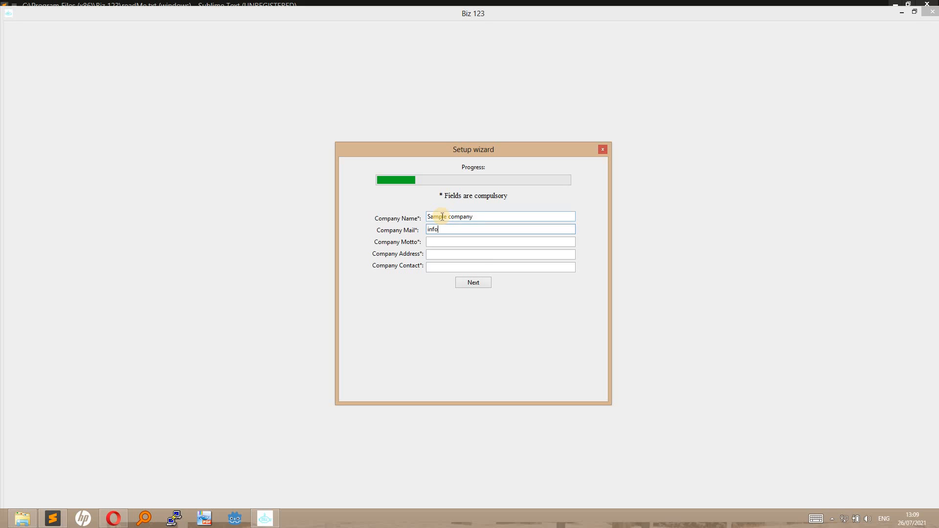
{"action": "type", "text": "@sample.com"}
Add motto 'sample motto', the company address and contact number, then submit the details.
{"action": "key", "text": "Tab"}
{"action": "type", "text": "sample motto"}
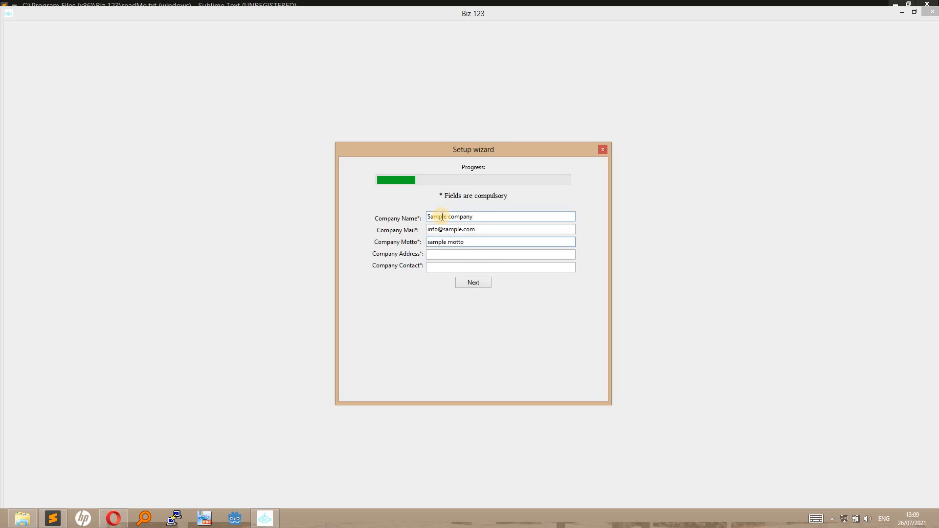
{"action": "key", "text": "Tab"}
{"action": "type", "text": "sample a"}
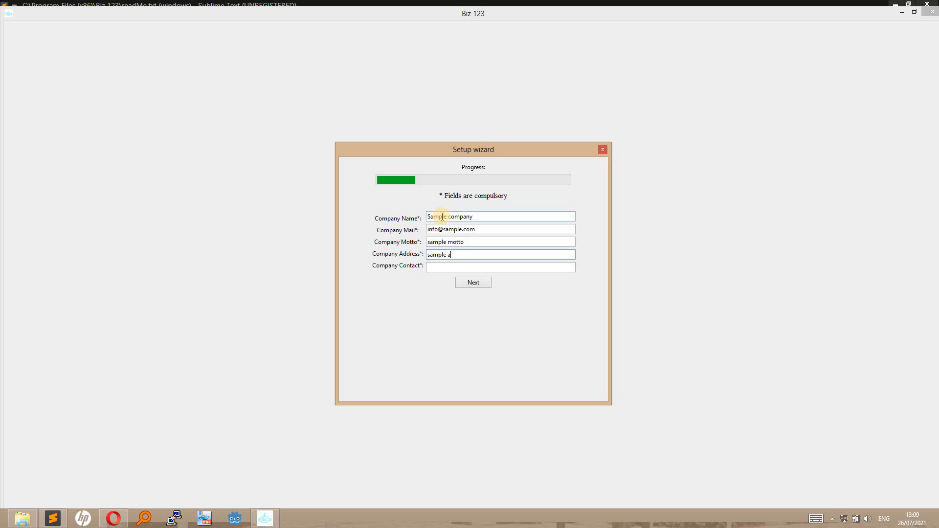
{"action": "type", "text": "venue"}
{"action": "key", "text": "Tab"}
{"action": "type", "text": "0"}
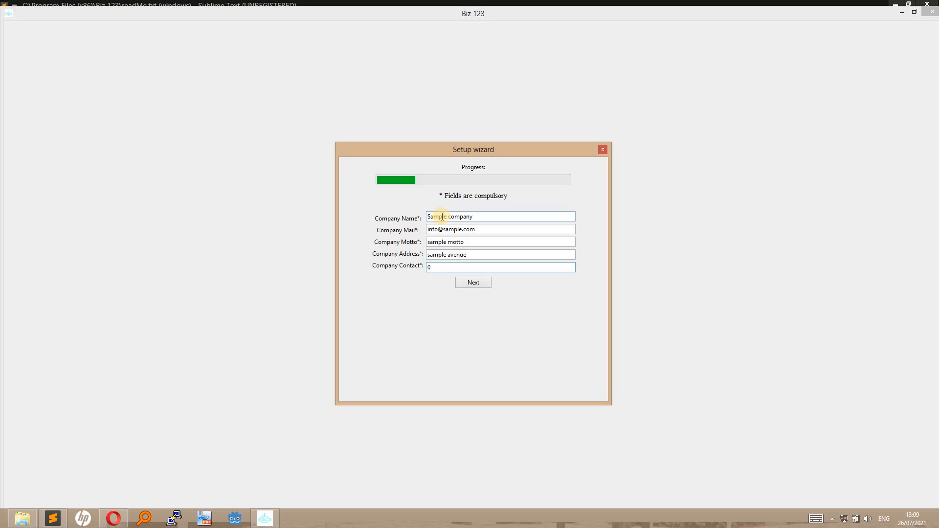
{"action": "type", "text": "8080808080"}
{"action": "left_click", "coordinate": [472, 282]}
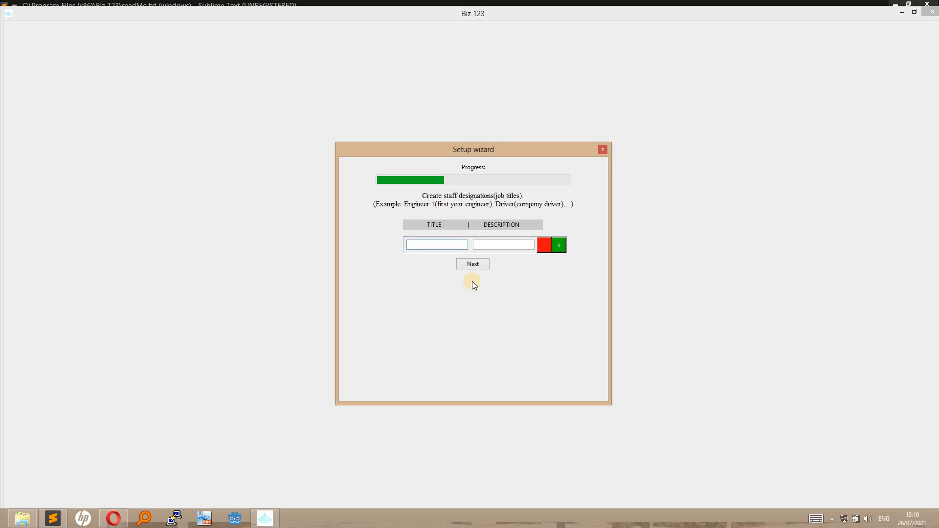
Add job titles marketer 1 ('first year marketer') and senior engineer ('foiifthh year engineer').
{"action": "type", "text": "marketer 1"}
{"action": "key", "text": "Tab"}
{"action": "type", "text": "first"}
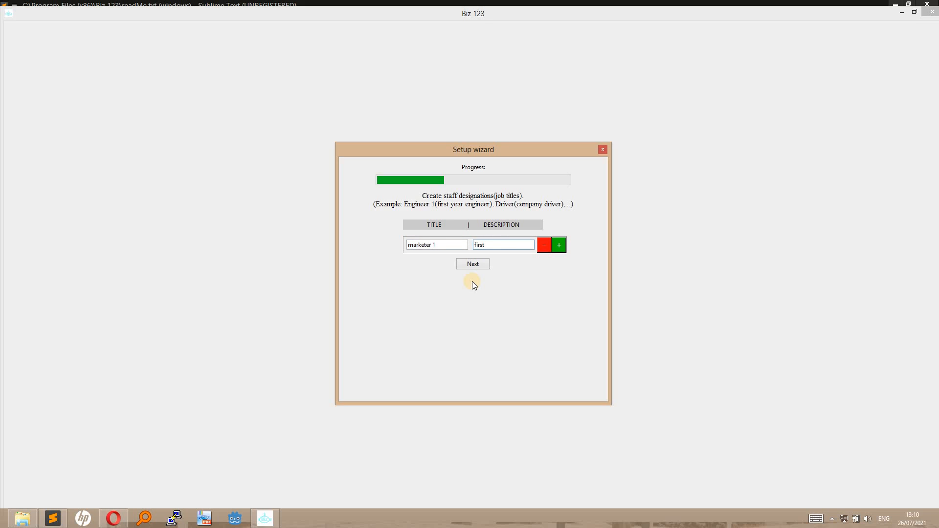
{"action": "type", "text": " year marketer"}
{"action": "left_click", "coordinate": [558, 245]}
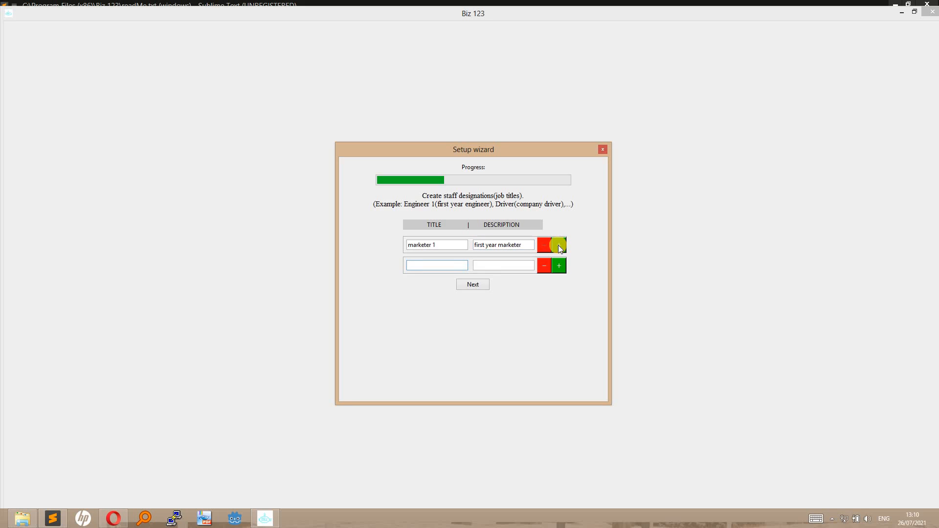
{"action": "type", "text": "senior engineer"}
{"action": "key", "text": "Tab"}
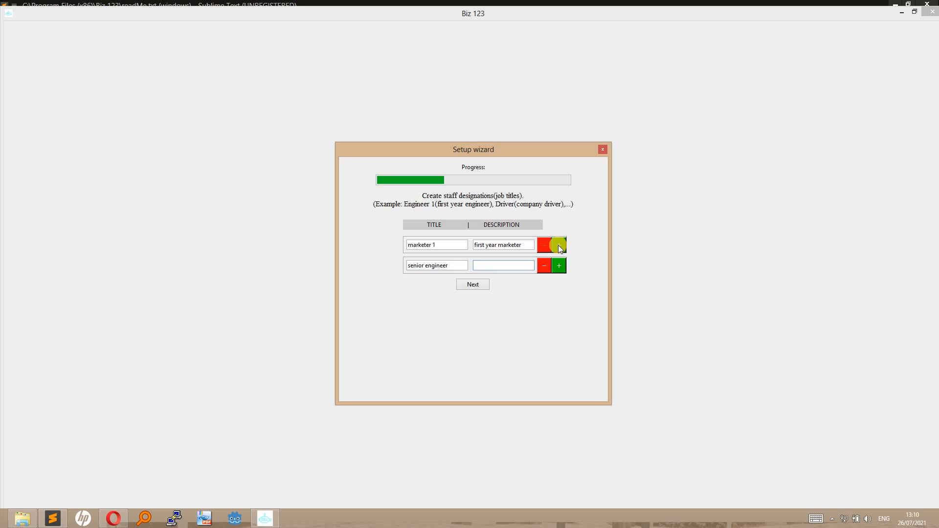
{"action": "type", "text": "foi"}
{"action": "type", "text": "ifthh yea"}
{"action": "type", "text": "r engineer"}
Add a driver job title described as 'company driver' and submit the job titles.
{"action": "left_click", "coordinate": [558, 267]}
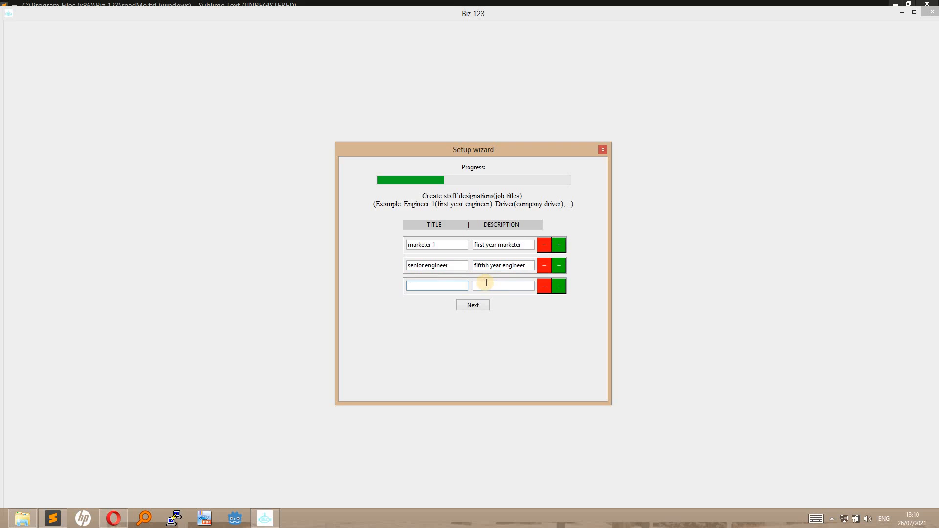
{"action": "type", "text": "driver"}
{"action": "left_click", "coordinate": [486, 283]}
{"action": "type", "text": "company driver"}
{"action": "left_click", "coordinate": [469, 303]}
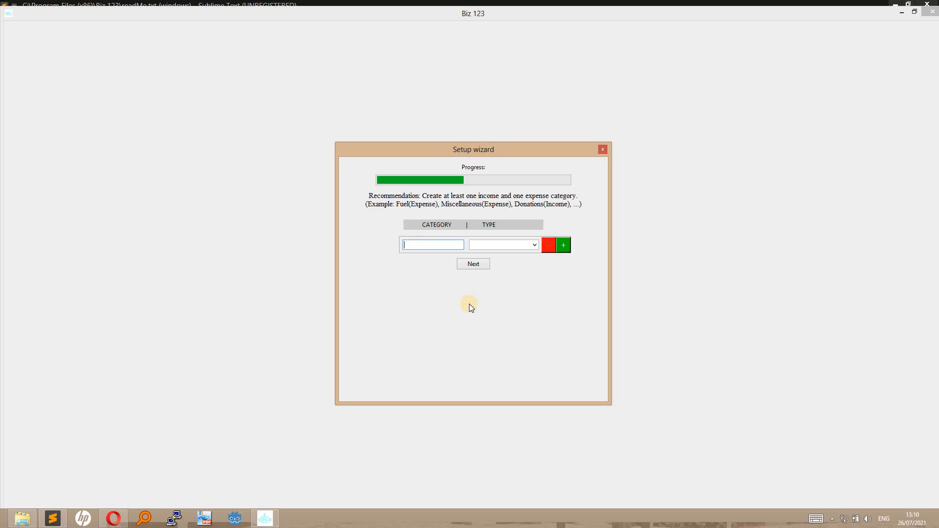
Create fuel and repairs as Expense categories.
{"action": "type", "text": "fuel"}
{"action": "left_click", "coordinate": [512, 245]}
{"action": "left_click", "coordinate": [495, 270]}
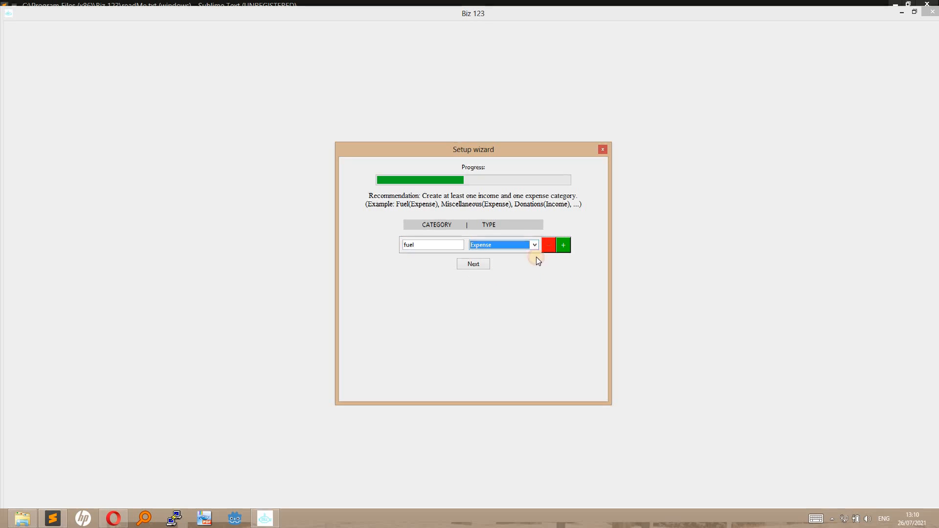
{"action": "left_click", "coordinate": [565, 245]}
{"action": "type", "text": "repairs"}
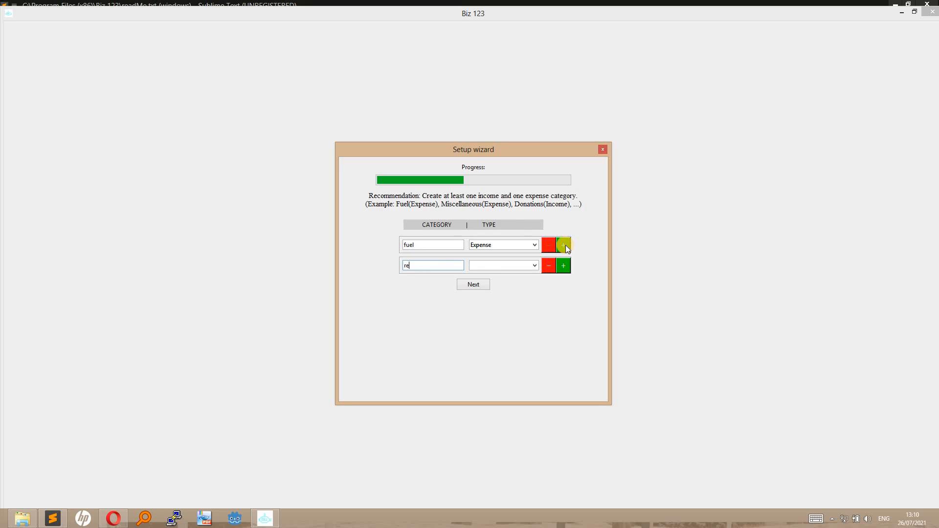
{"action": "left_click", "coordinate": [517, 267]}
{"action": "left_click", "coordinate": [498, 292]}
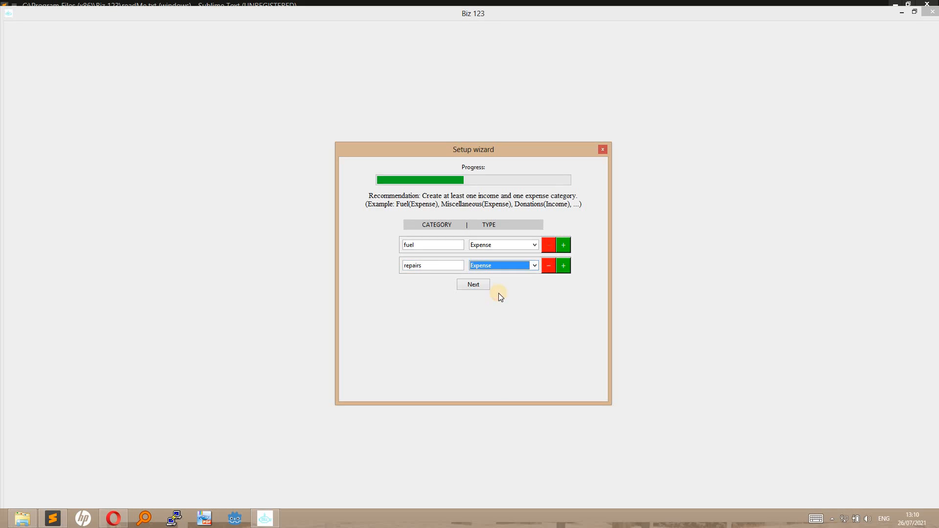
Add products and services as Income categories and submit the category list.
{"action": "left_click", "coordinate": [564, 265]}
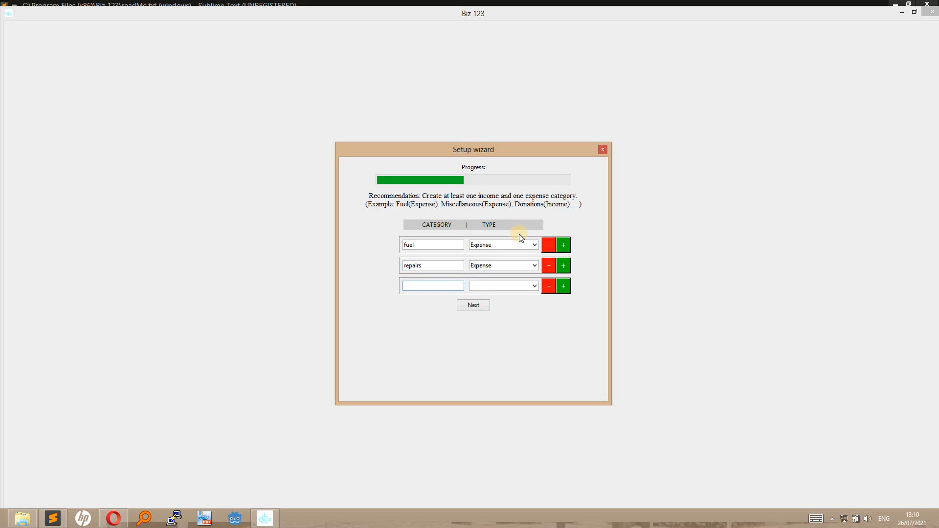
{"action": "type", "text": "products"}
{"action": "left_click", "coordinate": [516, 286]}
{"action": "left_click", "coordinate": [500, 303]}
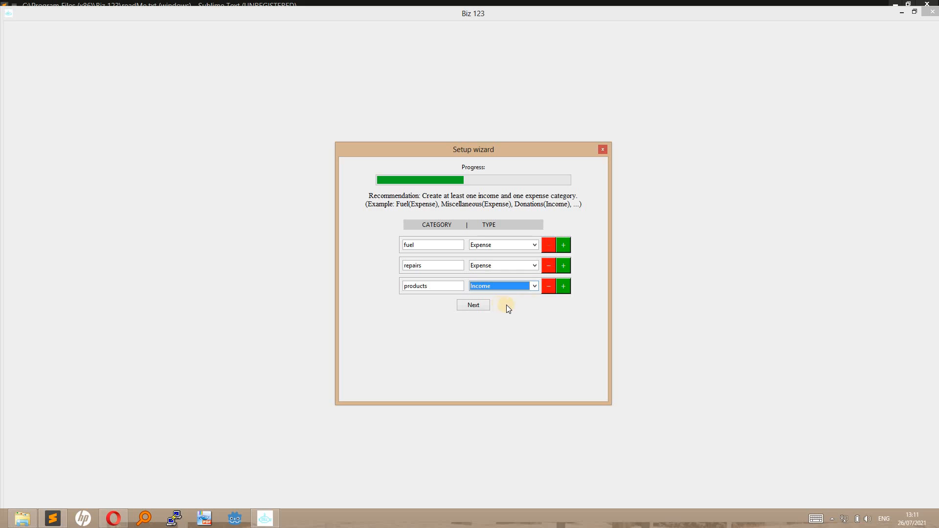
{"action": "left_click", "coordinate": [561, 287]}
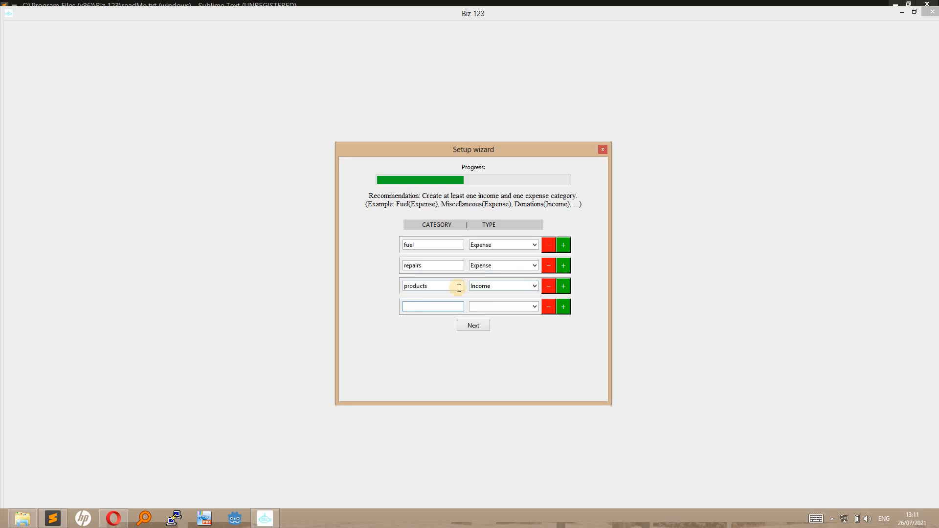
{"action": "type", "text": "services"}
{"action": "left_click", "coordinate": [523, 307]}
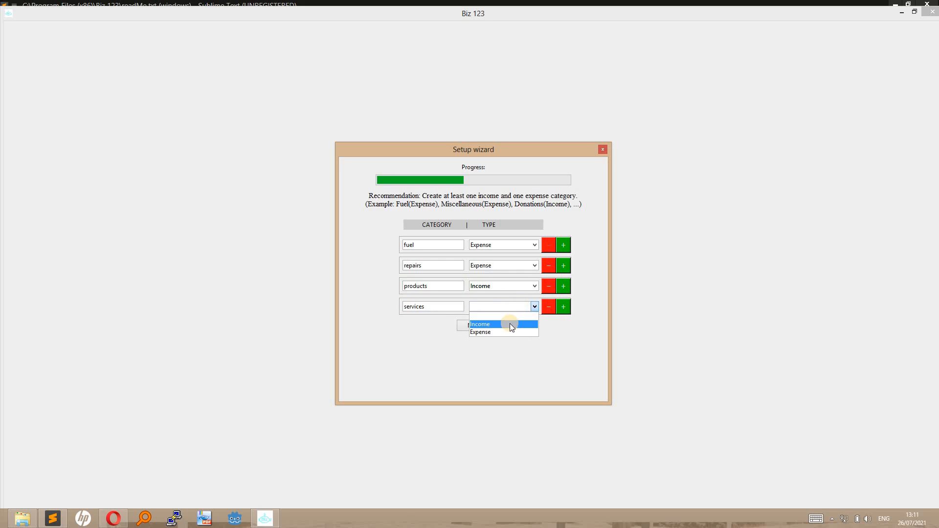
{"action": "left_click", "coordinate": [509, 324]}
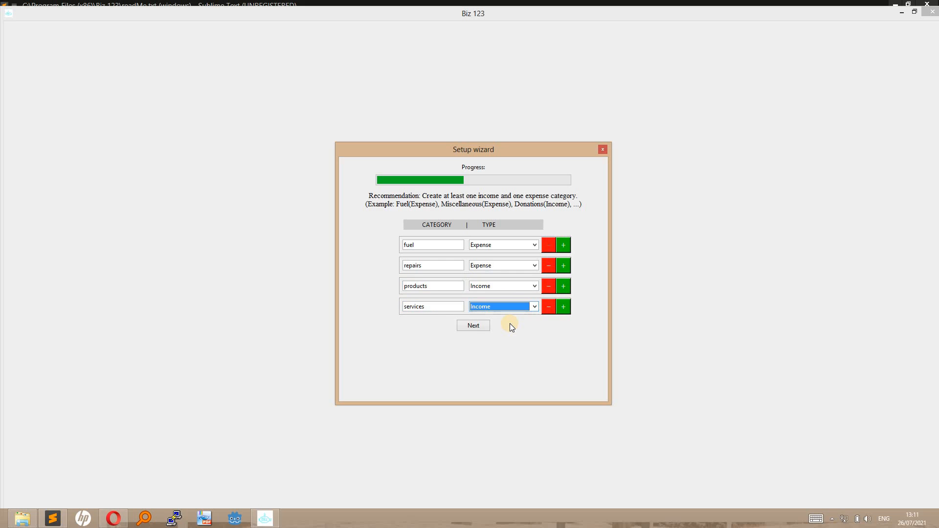
{"action": "key", "text": "XF86MonBrightnessUp"}
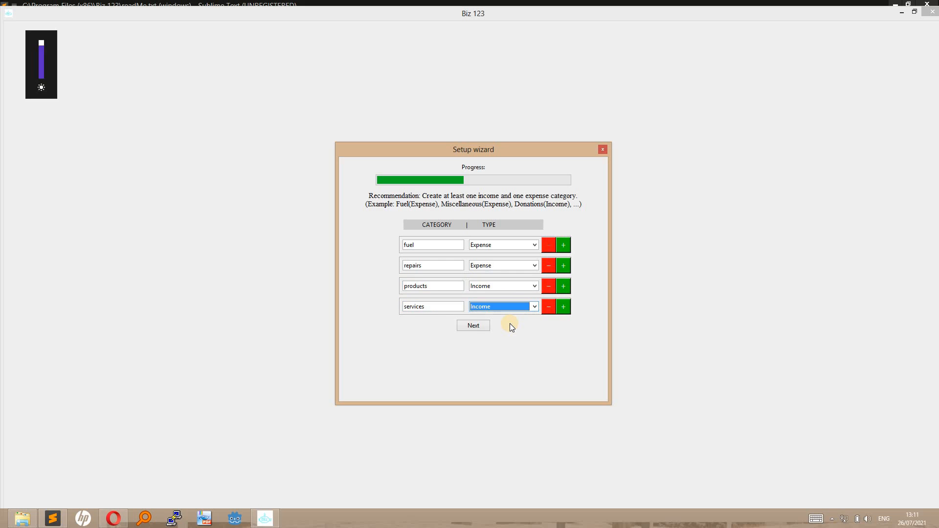
{"action": "left_click", "coordinate": [474, 324]}
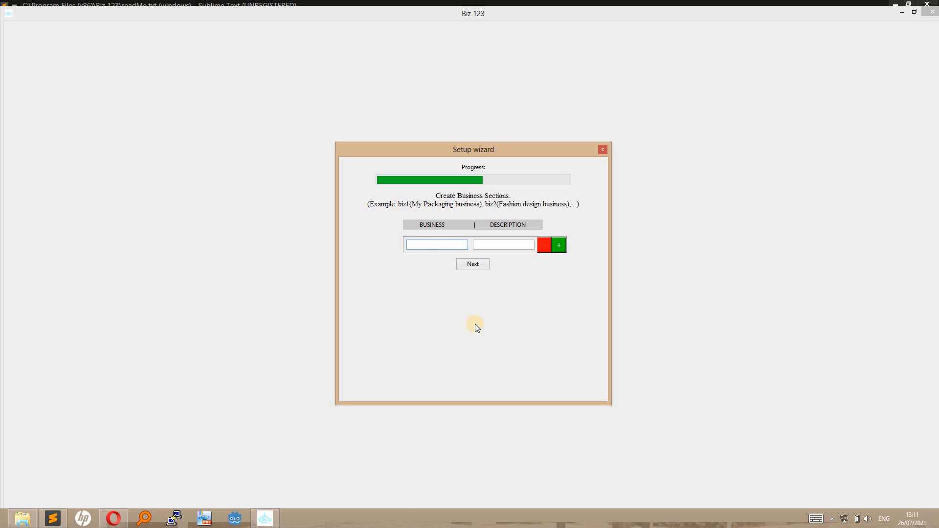
Add business section biz 1 described as 'our packaging business'.
{"action": "type", "text": "biz 1"}
{"action": "key", "text": "Tab"}
{"action": "type", "text": "my"}
{"action": "key", "text": "BackSpace"}
{"action": "key", "text": "BackSpace"}
{"action": "key", "text": "BackSpace"}
{"action": "type", "text": "our packagin"}
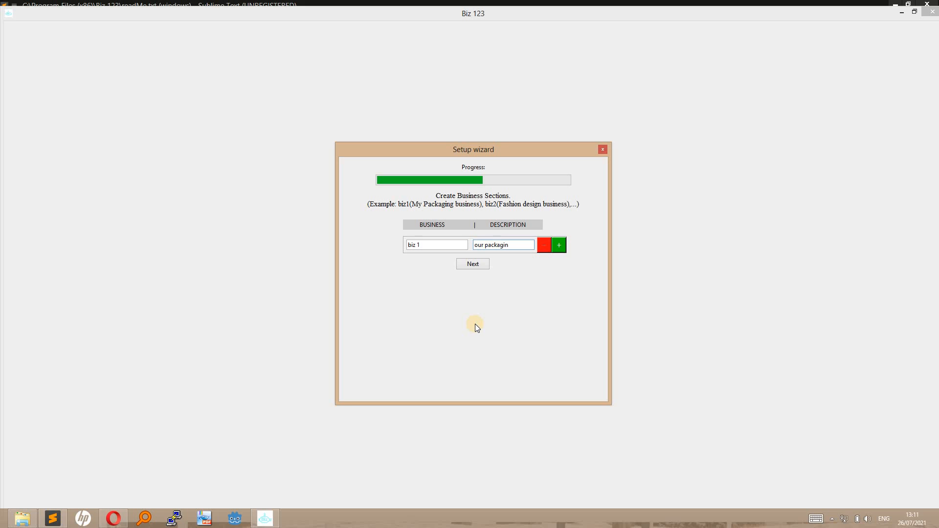
{"action": "type", "text": "g business"}
Add biz 2 as 'our fashion design business', check both entries, and submit the sections.
{"action": "left_click", "coordinate": [560, 244]}
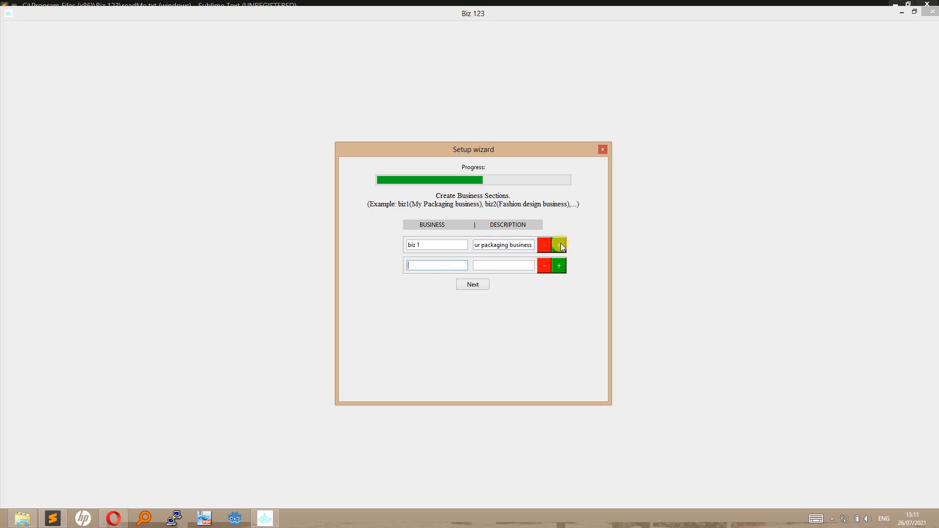
{"action": "type", "text": "biz 2"}
{"action": "key", "text": "Tab"}
{"action": "type", "text": "our fashion "}
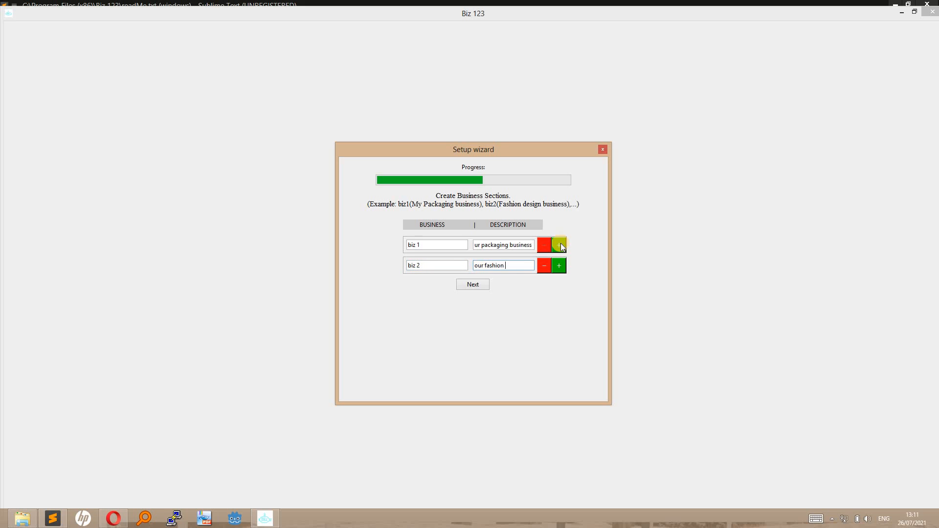
{"action": "type", "text": "design business"}
{"action": "triple_click", "coordinate": [429, 245]}
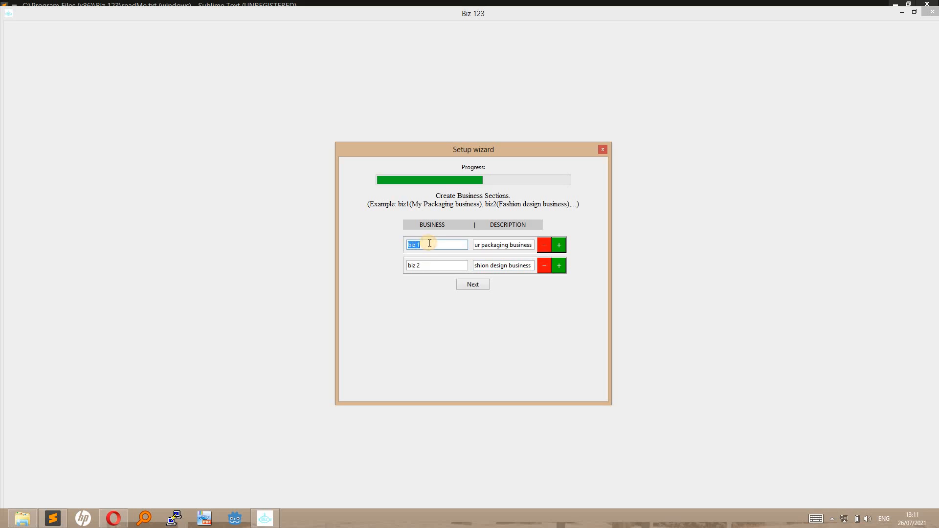
{"action": "triple_click", "coordinate": [432, 265]}
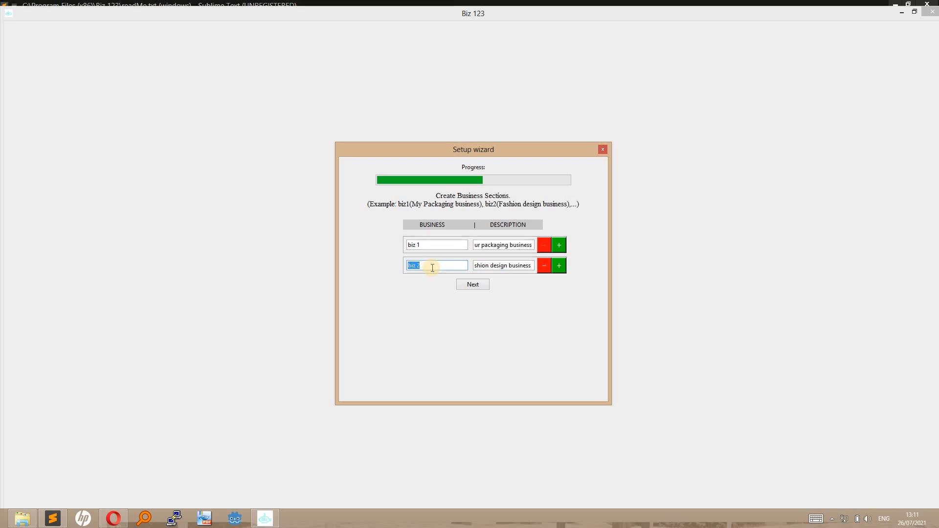
{"action": "left_click", "coordinate": [433, 265]}
{"action": "triple_click", "coordinate": [491, 245]}
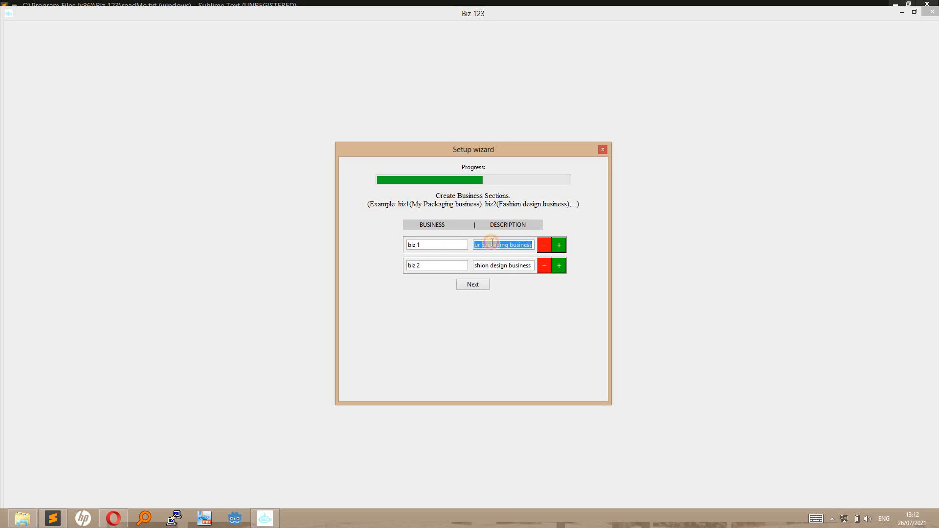
{"action": "left_click", "coordinate": [478, 285]}
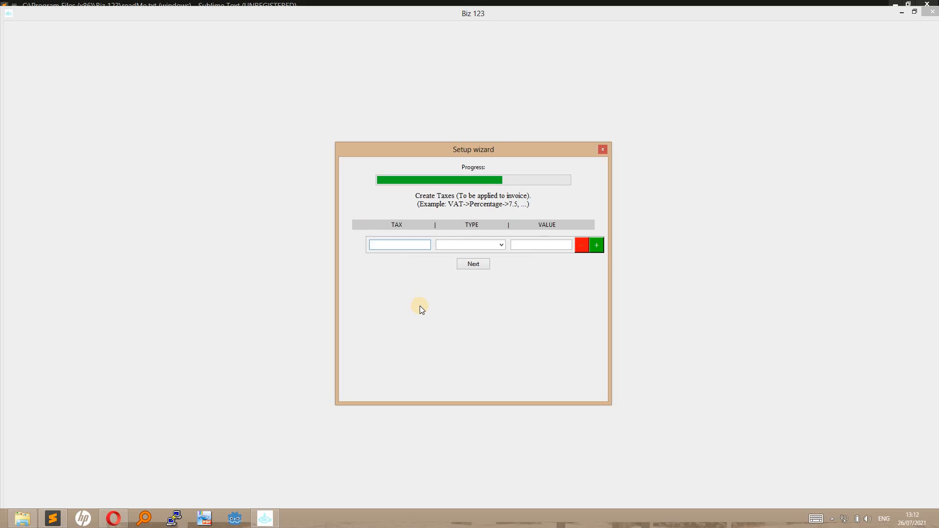
Enter a VAT tax of type Percentage with value 7.5.
{"action": "type", "text": "VAT"}
{"action": "key", "text": "Tab"}
{"action": "left_click", "coordinate": [468, 244]}
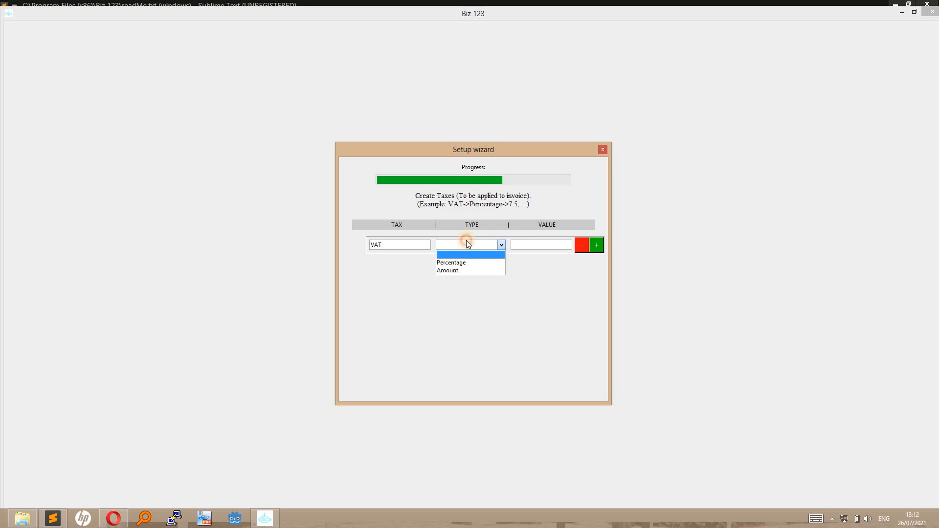
{"action": "left_click", "coordinate": [458, 260]}
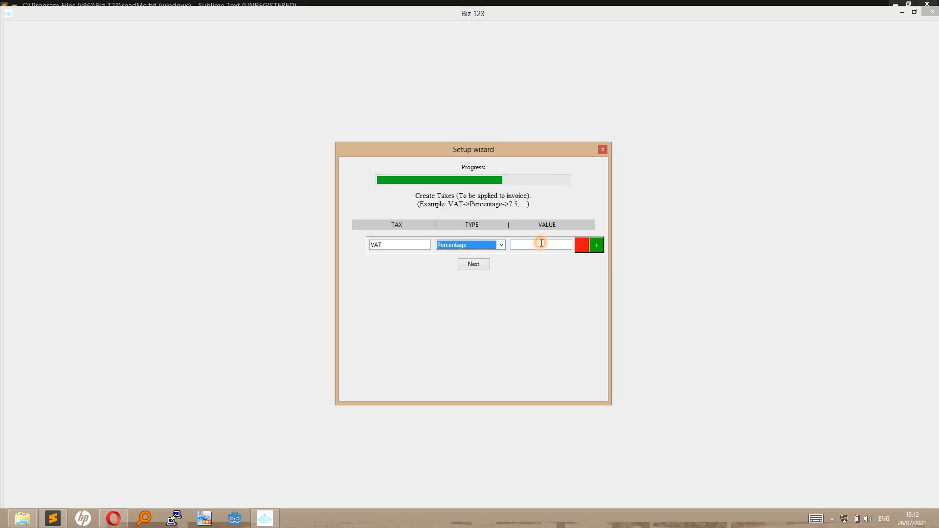
{"action": "left_click", "coordinate": [541, 242]}
{"action": "type", "text": "7.5"}
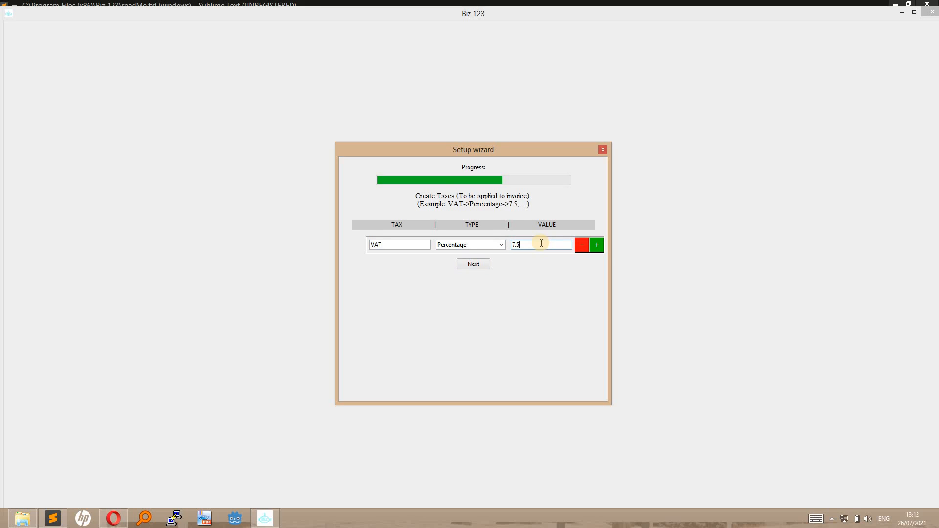
Move on to business years and enter the 2019 and 2020 rows.
{"action": "left_click", "coordinate": [473, 264]}
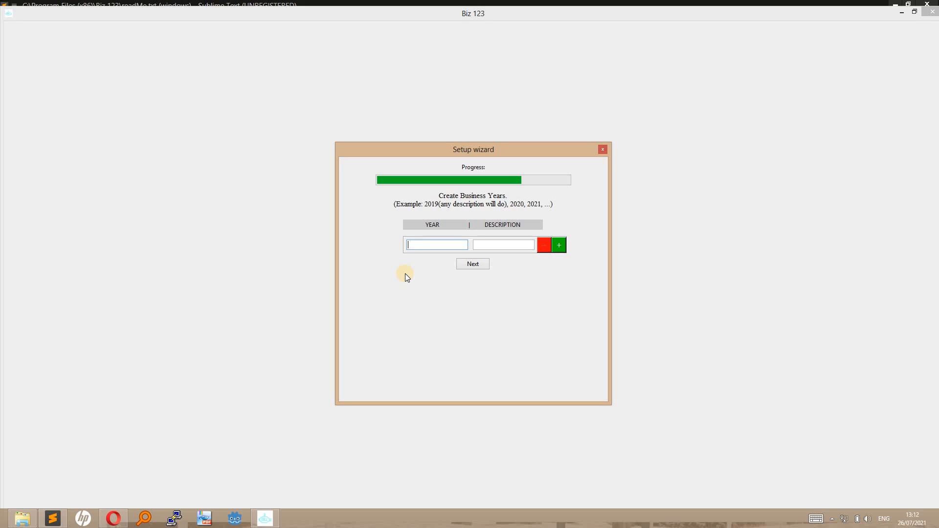
{"action": "key", "text": "Tab"}
{"action": "type", "text": "2019"}
{"action": "left_click", "coordinate": [559, 246]}
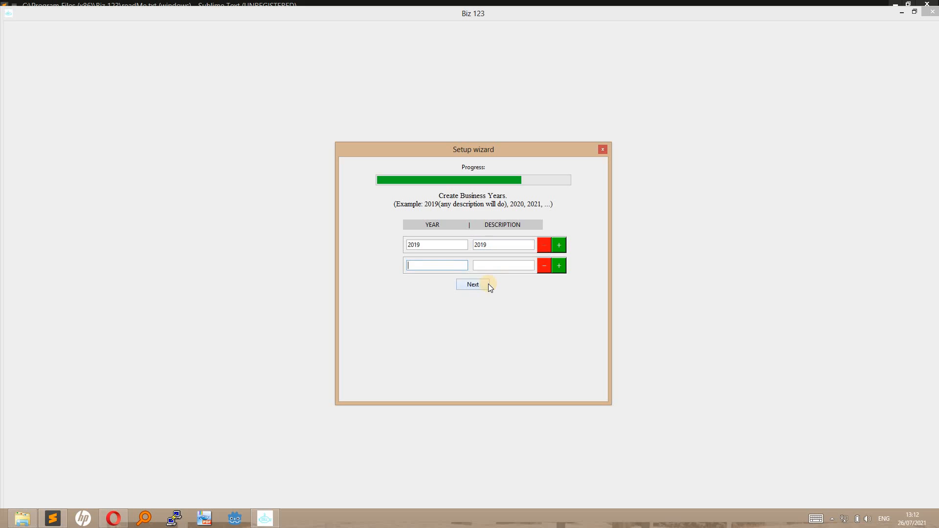
{"action": "type", "text": "2021"}
{"action": "key", "text": "BackSpace"}
{"action": "type", "text": "0"}
Describe 2020 as 'my year of success' and add a 2021 year described '2021'.
{"action": "left_click", "coordinate": [492, 265]}
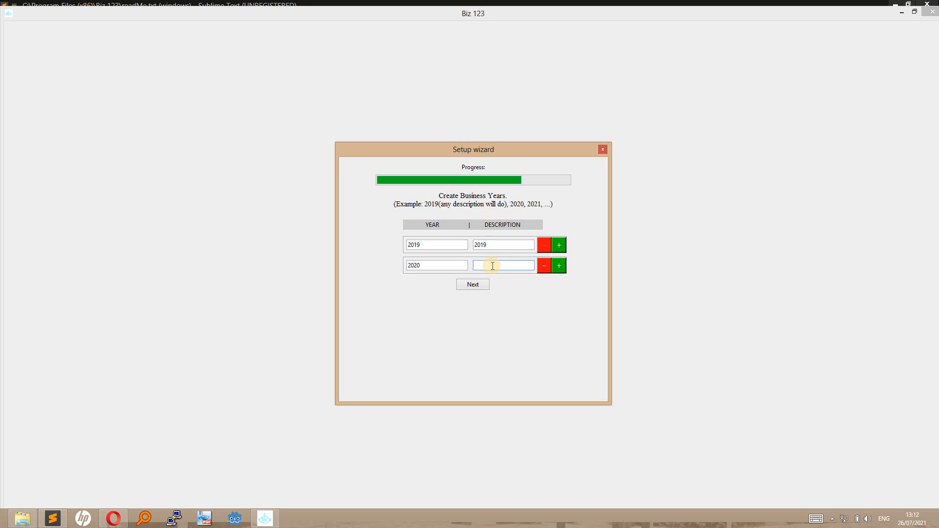
{"action": "type", "text": "my year of success"}
{"action": "left_click", "coordinate": [558, 266]}
{"action": "type", "text": "2021"}
{"action": "key", "text": "Tab"}
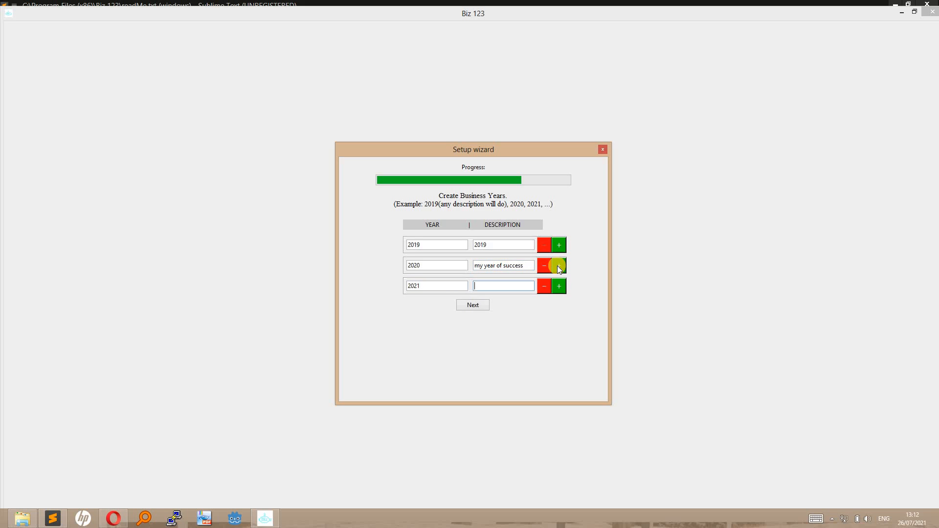
{"action": "type", "text": "2021"}
Set the defaults to September as first month, 2021 as active year, and Biz 1 as business.
{"action": "left_click", "coordinate": [476, 304]}
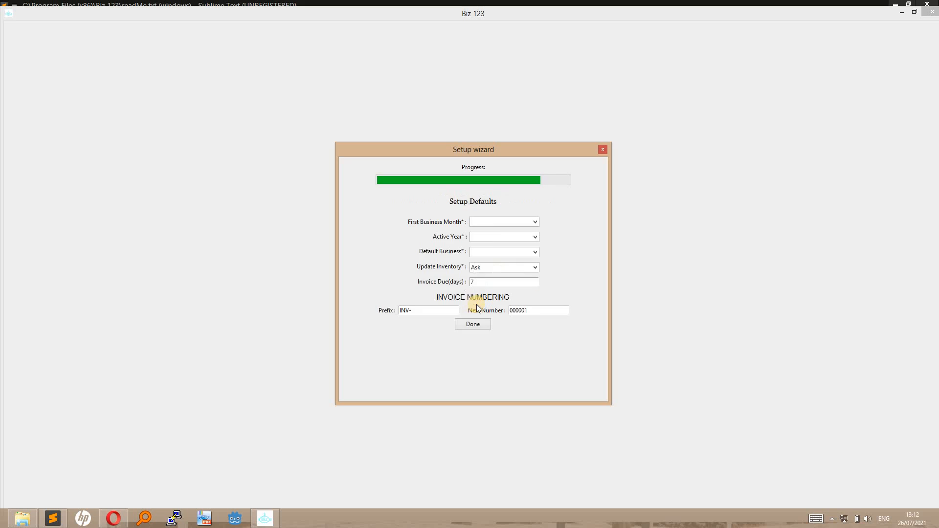
{"action": "left_click", "coordinate": [507, 221]}
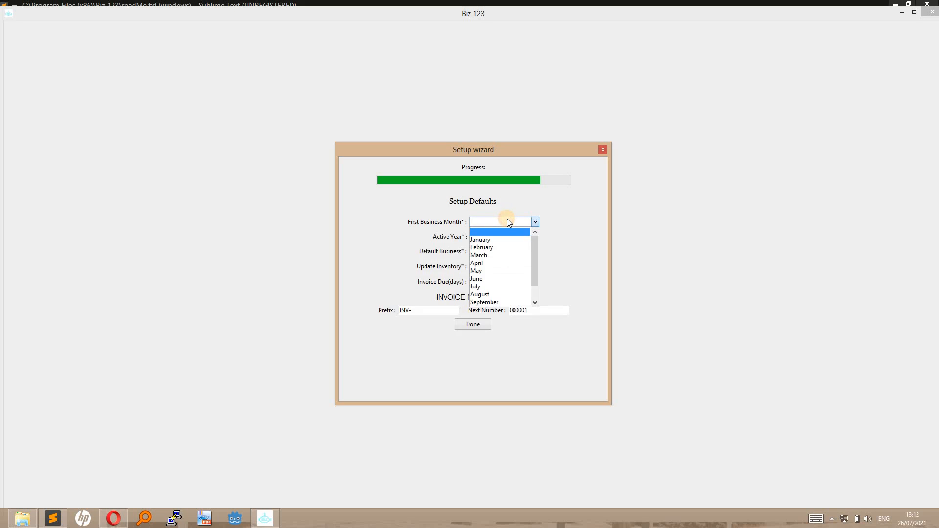
{"action": "left_click", "coordinate": [484, 302]}
{"action": "left_click", "coordinate": [490, 238]}
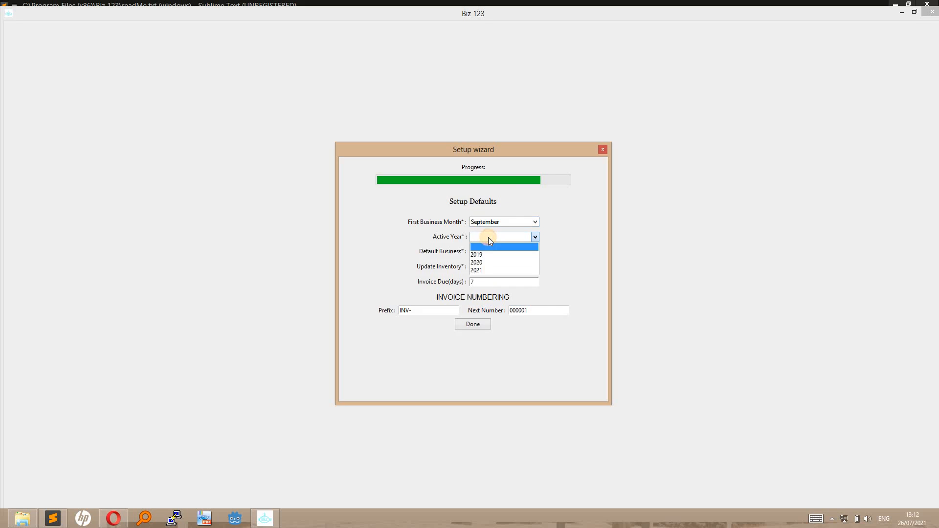
{"action": "left_click", "coordinate": [483, 270]}
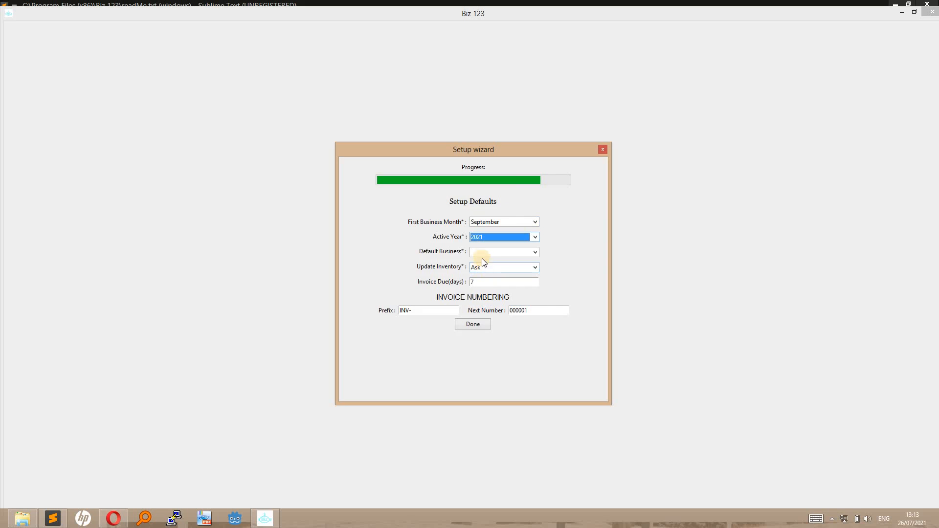
{"action": "left_click", "coordinate": [482, 253]}
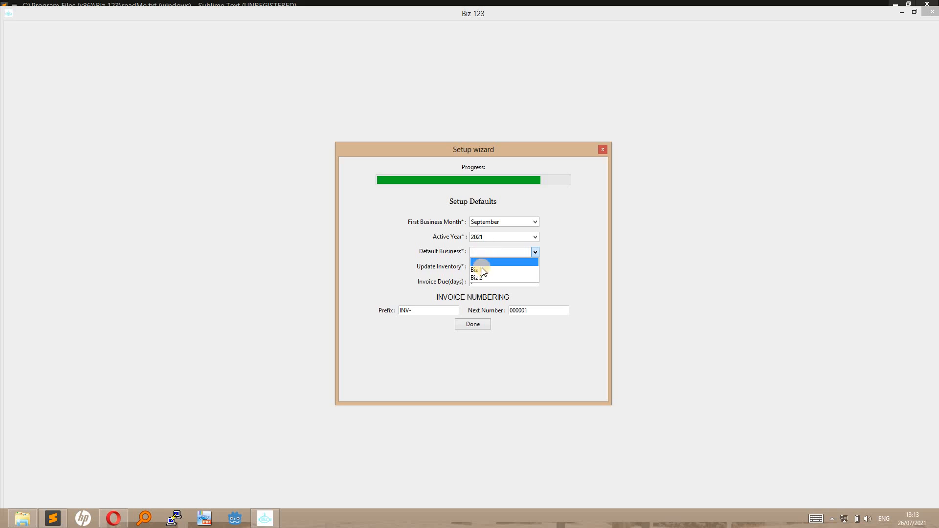
{"action": "left_click", "coordinate": [480, 270]}
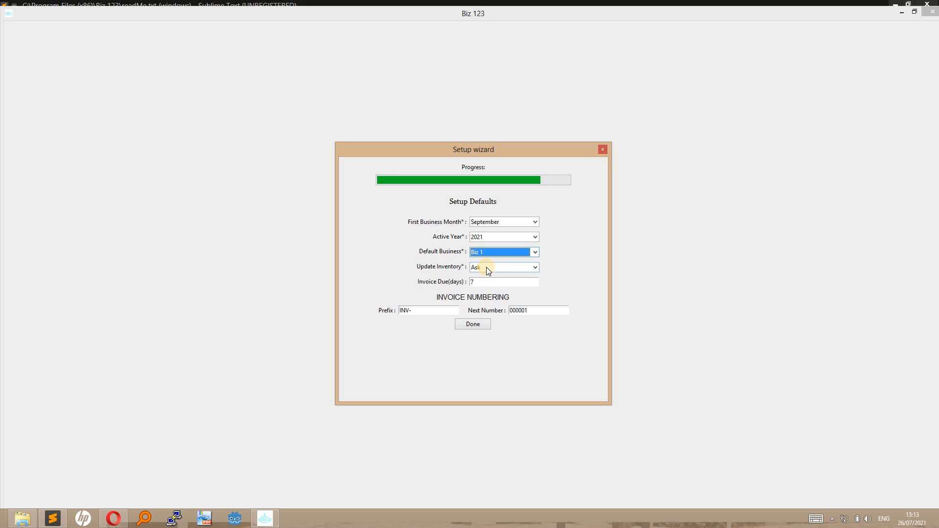
Set Update Inventory to Never.
{"action": "left_click", "coordinate": [500, 269]}
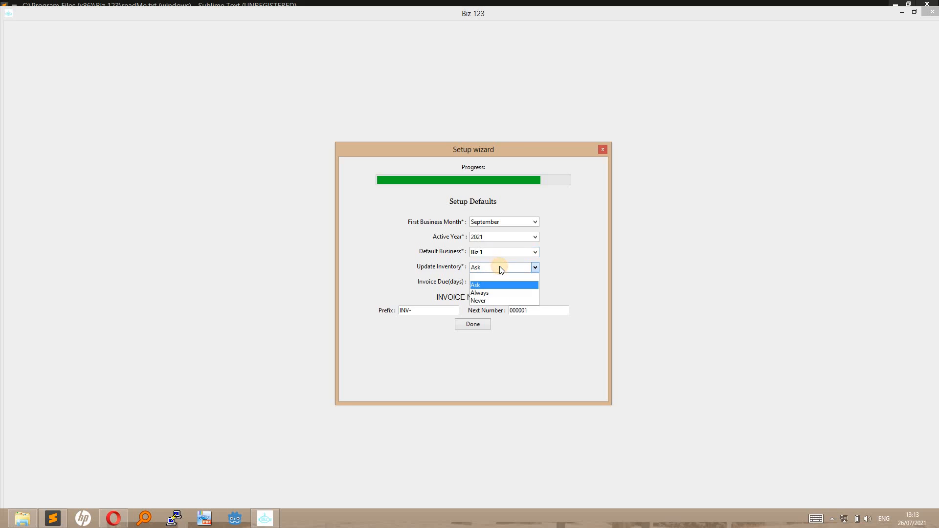
{"action": "left_click", "coordinate": [493, 292]}
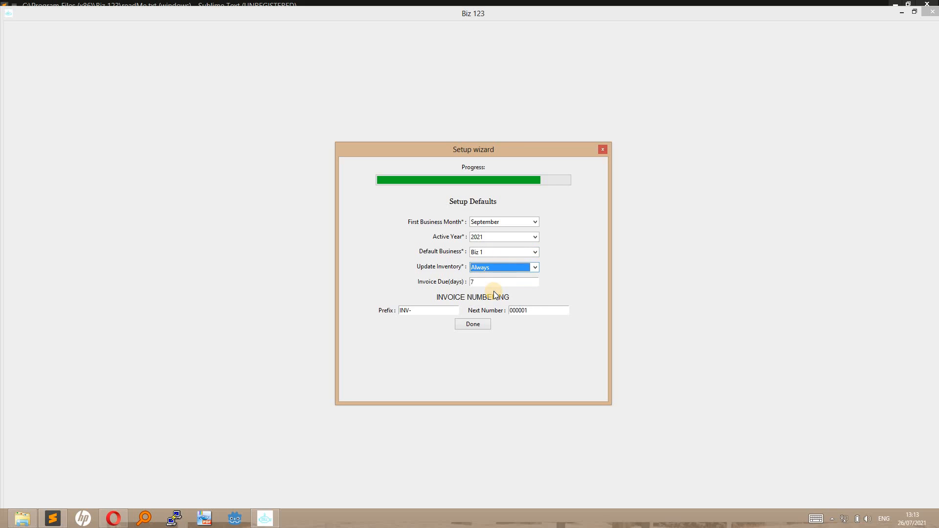
{"action": "left_click", "coordinate": [492, 266]}
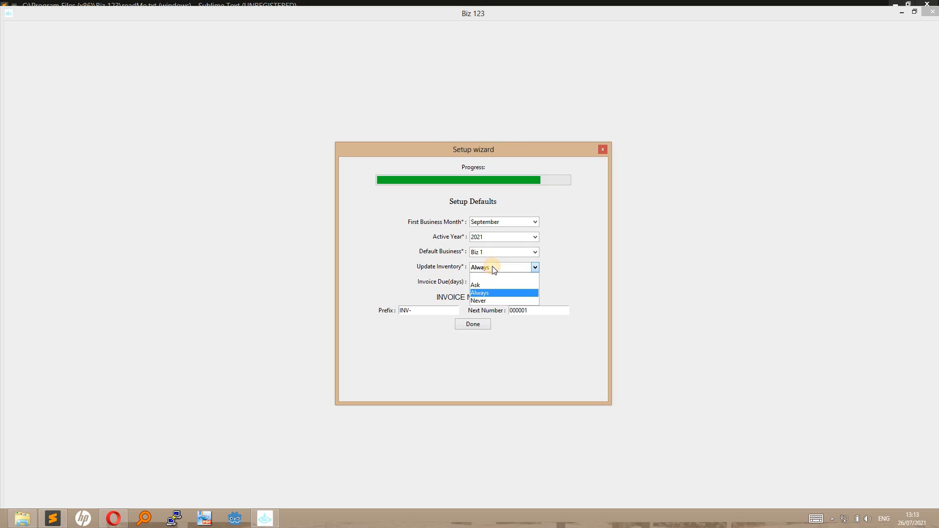
{"action": "left_click", "coordinate": [486, 298]}
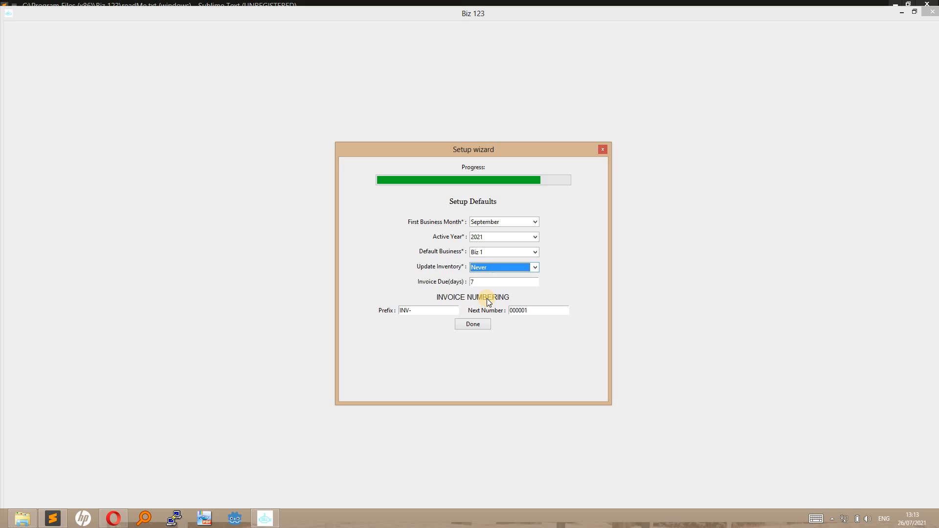
Set Update Inventory to Ask and invoice due days to 10.
{"action": "left_click", "coordinate": [489, 268]}
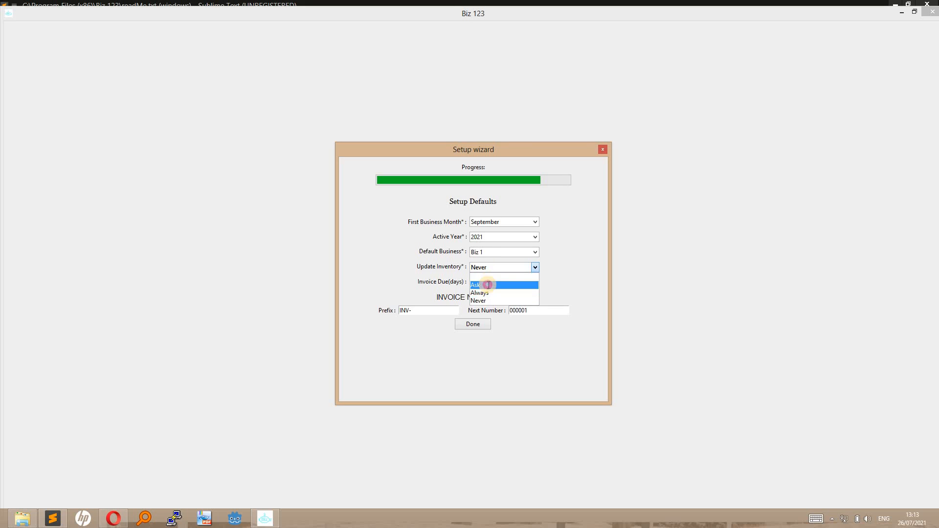
{"action": "left_click", "coordinate": [488, 284]}
{"action": "double_click", "coordinate": [479, 281]}
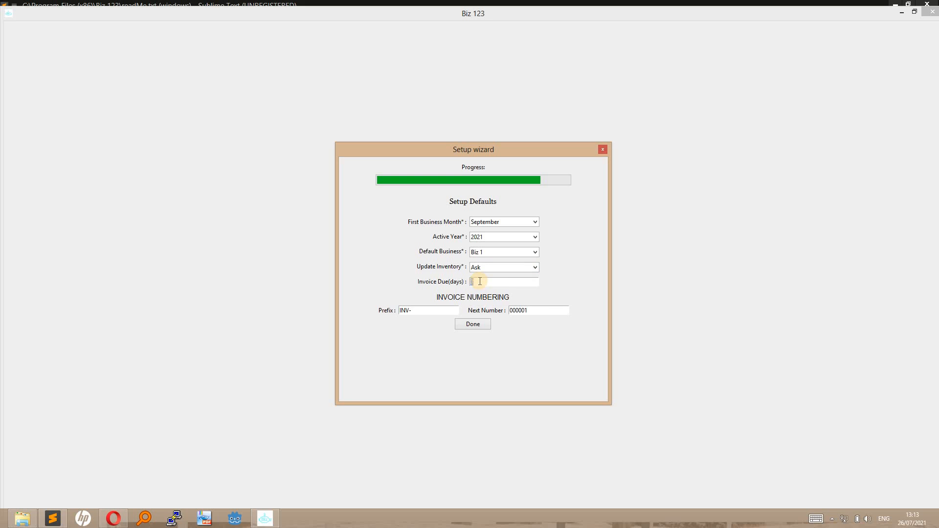
{"action": "type", "text": "30"}
{"action": "key", "text": "BackSpace"}
{"action": "key", "text": "BackSpace"}
{"action": "type", "text": "100"}
{"action": "key", "text": "BackSpace"}
{"action": "type", "text": "10"}
Replace the invoice prefix INV- with SAMP- and finish the setup wizard.
{"action": "double_click", "coordinate": [424, 311]}
{"action": "type", "text": "SAMP-"}
{"action": "left_click", "coordinate": [533, 310]}
{"action": "left_click", "coordinate": [474, 324]}
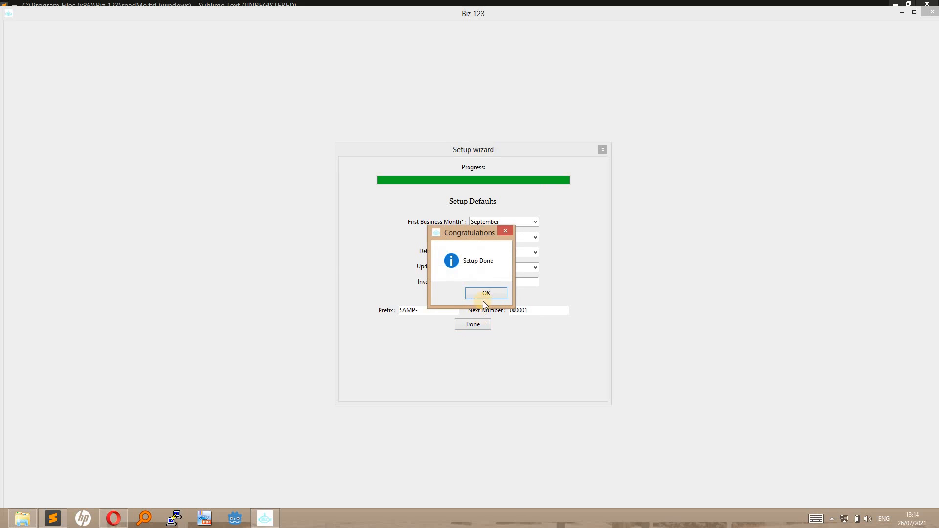
Dismiss the setup completion message and log in with the username and password.
{"action": "left_click", "coordinate": [482, 293]}
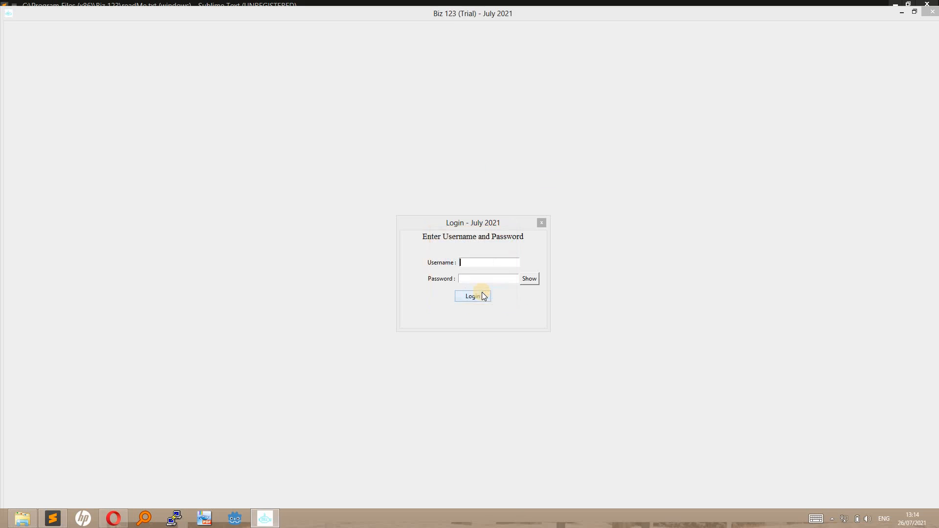
{"action": "left_click", "coordinate": [475, 264]}
{"action": "type", "text": "sampleuser"}
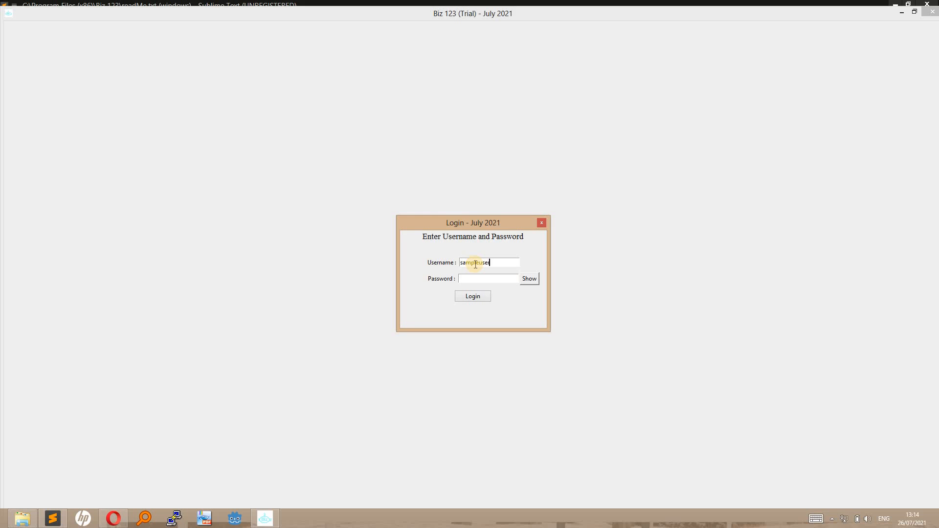
{"action": "type", "text": "**********"}
{"action": "left_click", "coordinate": [475, 295]}
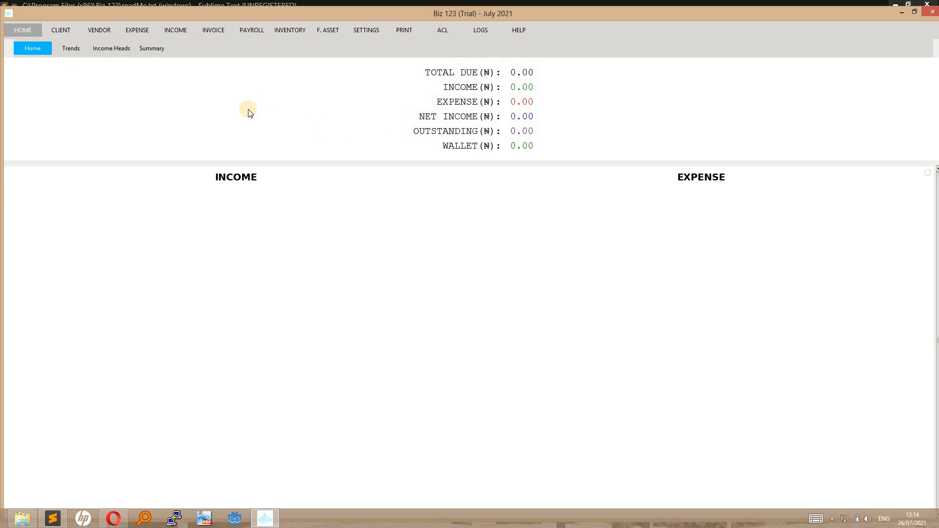
Browse the Client, Vendor, Expenses, Income, Invoices, Payroll, Inventory and Fixed Assets tabs.
{"action": "left_click", "coordinate": [63, 33]}
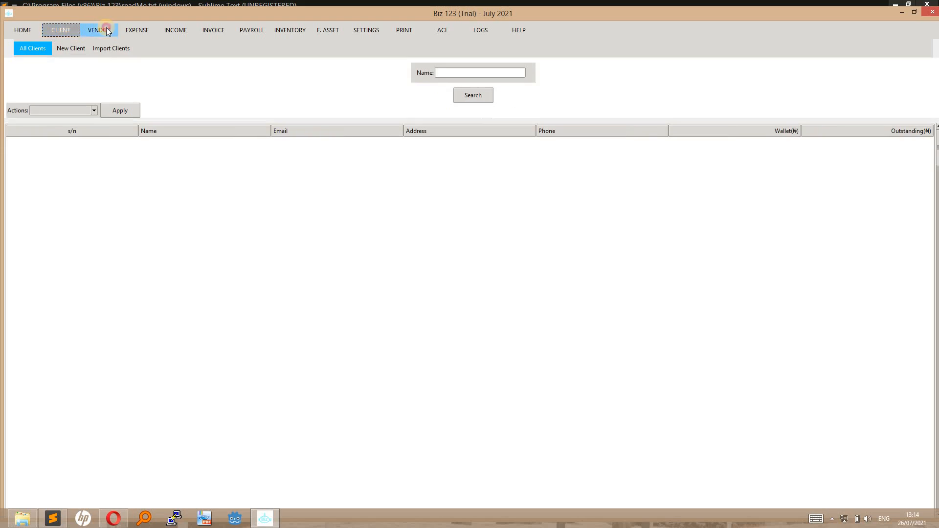
{"action": "left_click", "coordinate": [101, 31]}
{"action": "left_click", "coordinate": [136, 31]}
{"action": "left_click", "coordinate": [190, 29]}
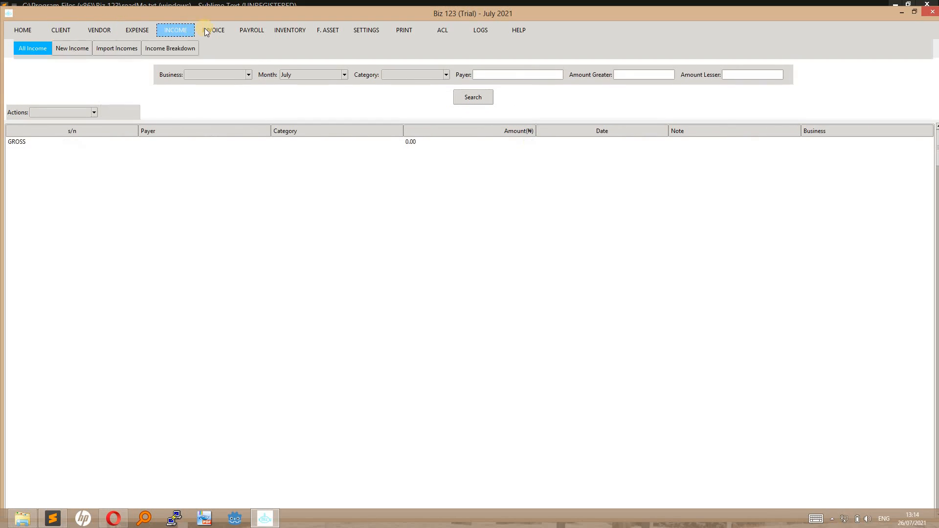
{"action": "left_click", "coordinate": [210, 28]}
{"action": "left_click", "coordinate": [253, 32]}
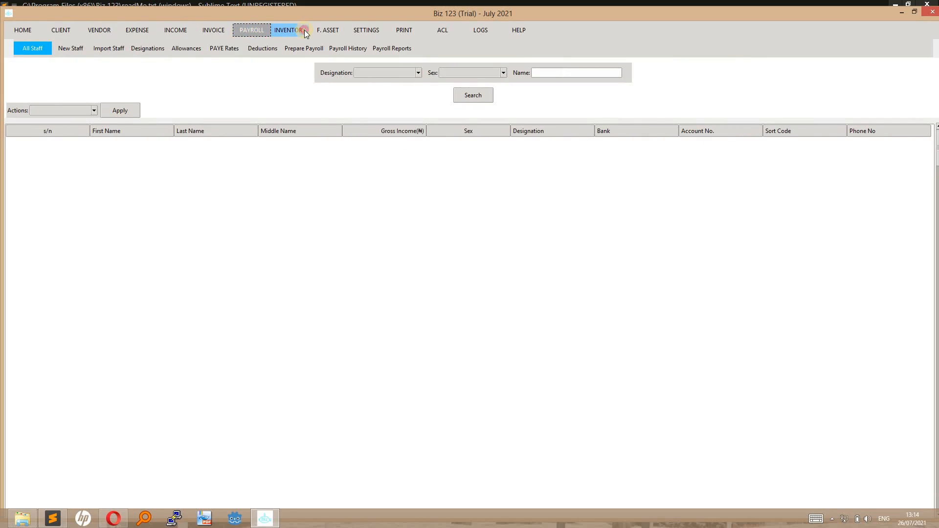
{"action": "left_click", "coordinate": [296, 30]}
{"action": "left_click", "coordinate": [331, 30]}
Visit Settings, dismiss the print message, then view the ACL user list and activity Logs.
{"action": "left_click", "coordinate": [367, 30]}
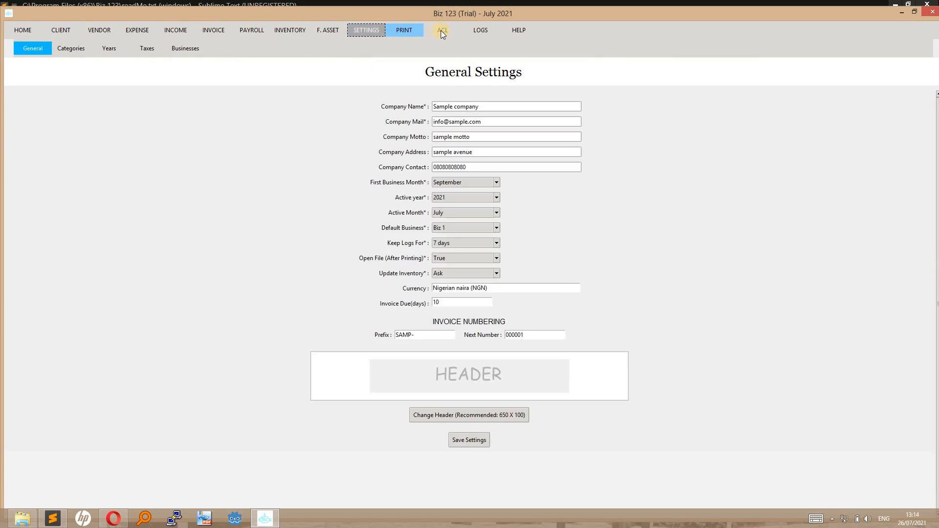
{"action": "key", "text": "Return"}
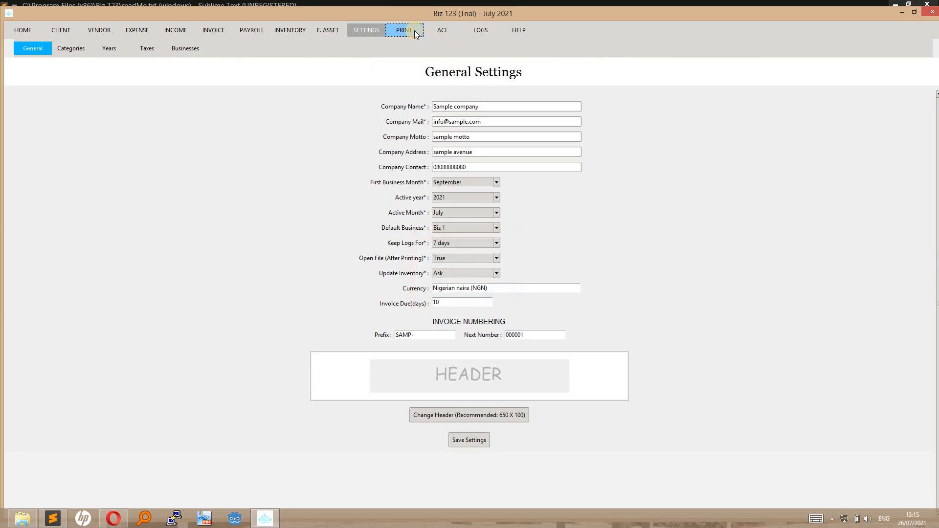
{"action": "left_click", "coordinate": [442, 31]}
{"action": "left_click", "coordinate": [477, 31]}
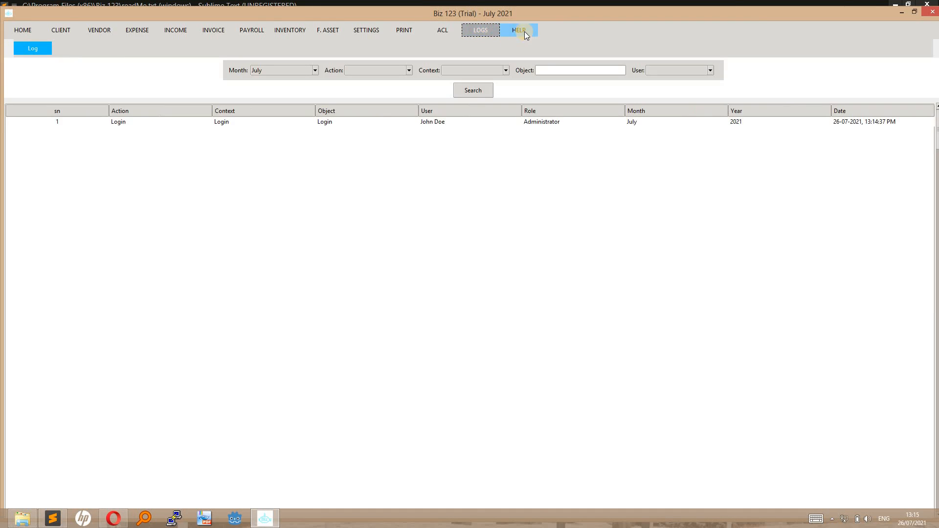